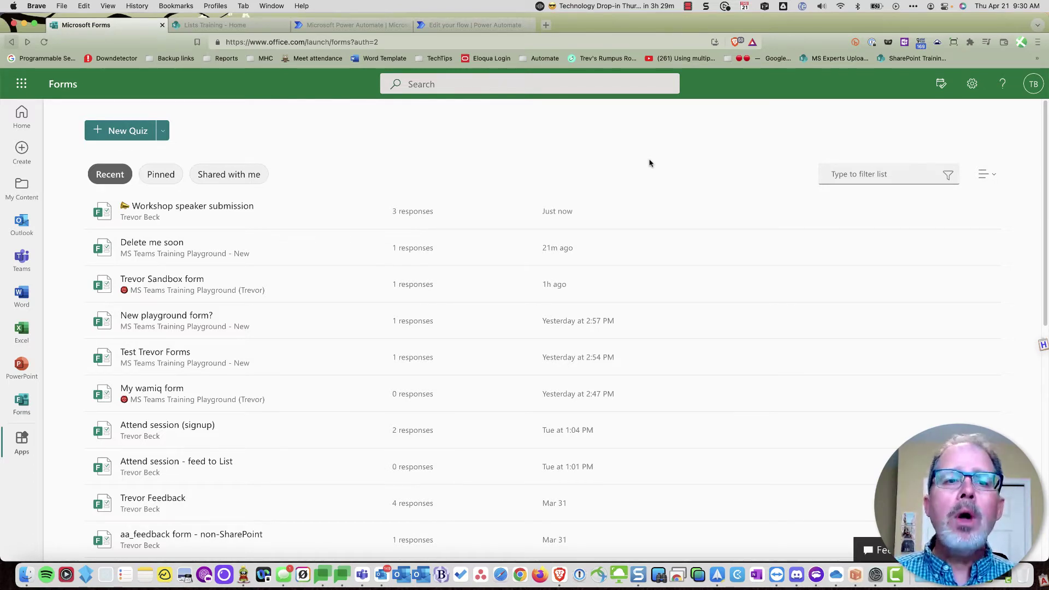
# - Scroll through the Workshop speaker submission form's questions, then switch to the Lists Training site
pyautogui.click(213, 224)
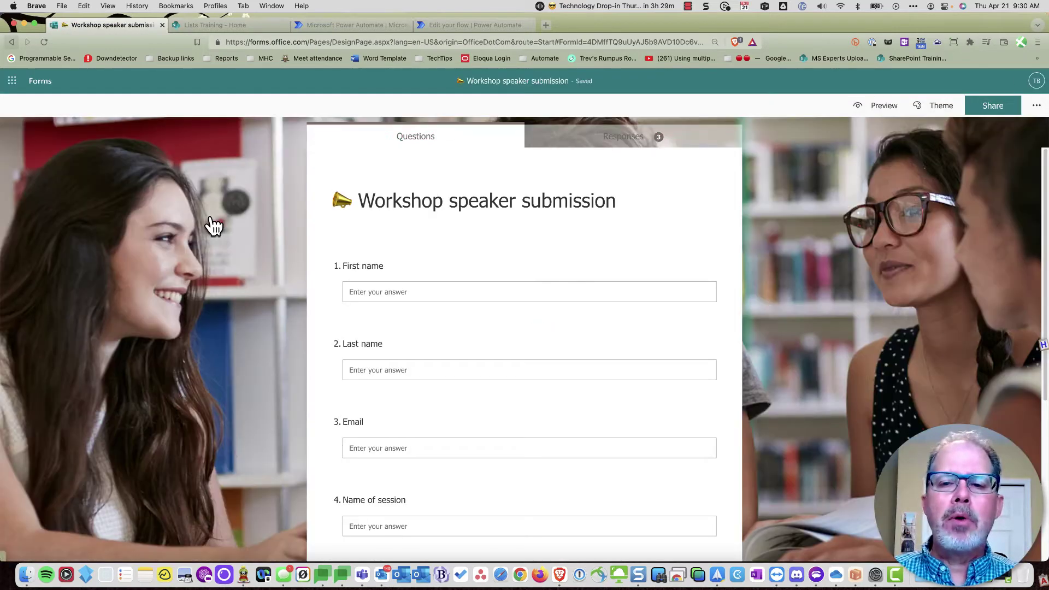
pyautogui.scroll(-2, 478, 257)
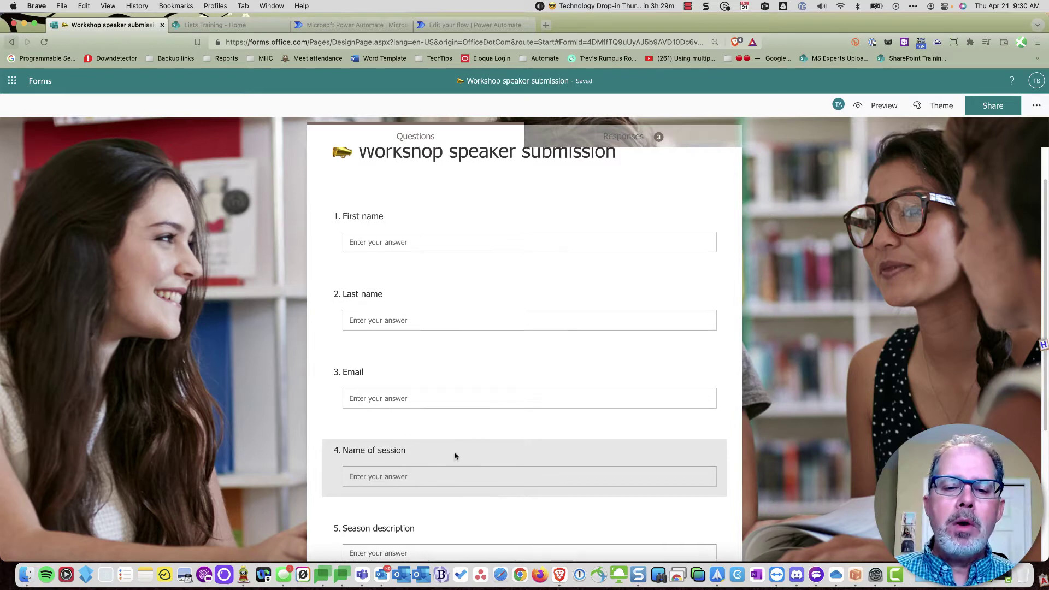
pyautogui.scroll(-3, 456, 454)
pyautogui.scroll(5, 457, 454)
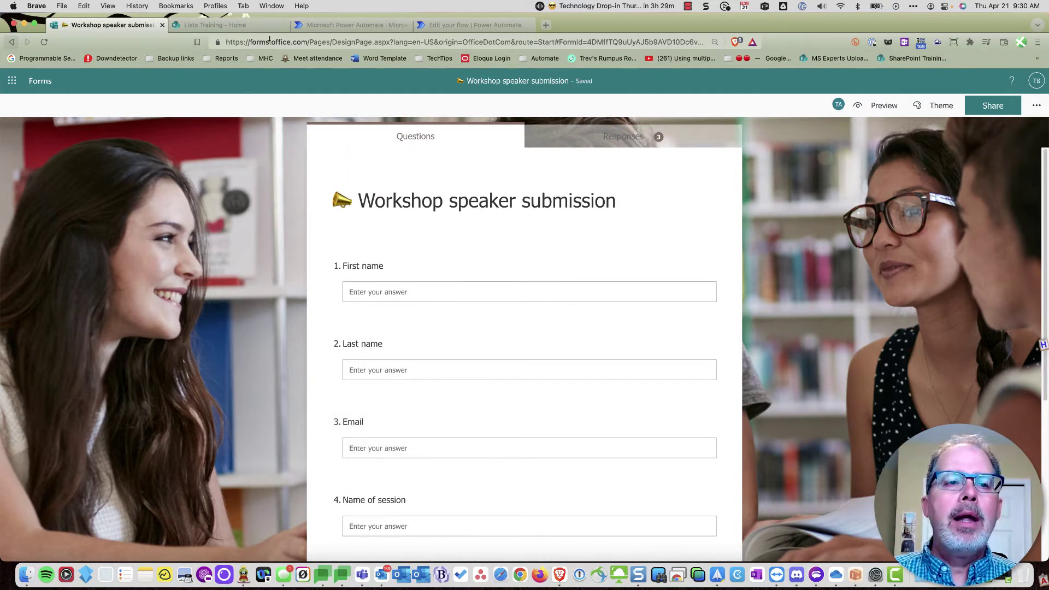
pyautogui.click(244, 27)
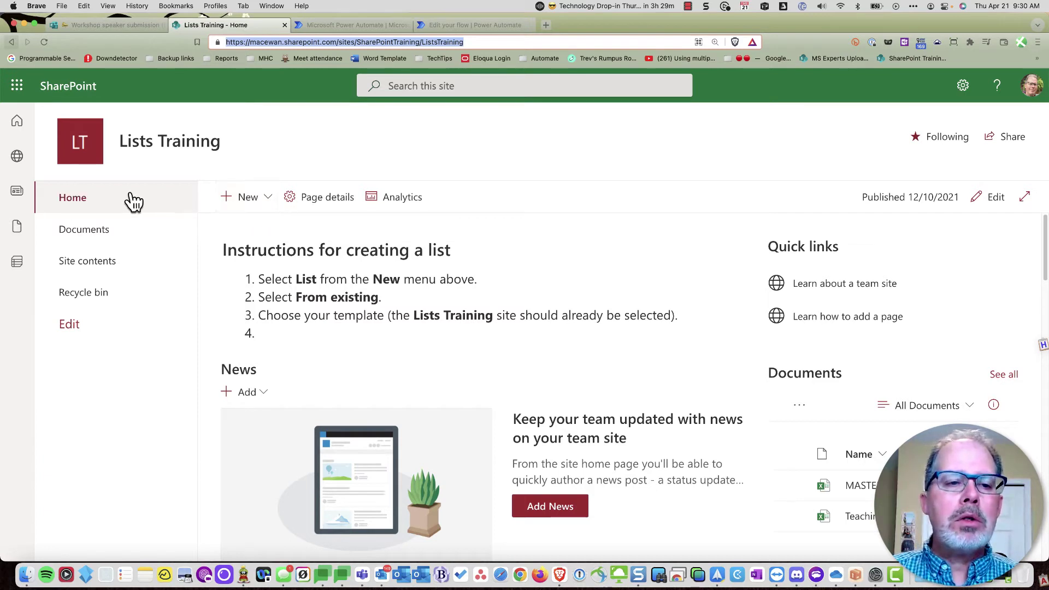
# - Create a blank list named 'Submissions' that is not shown in the site navigation
pyautogui.click(273, 208)
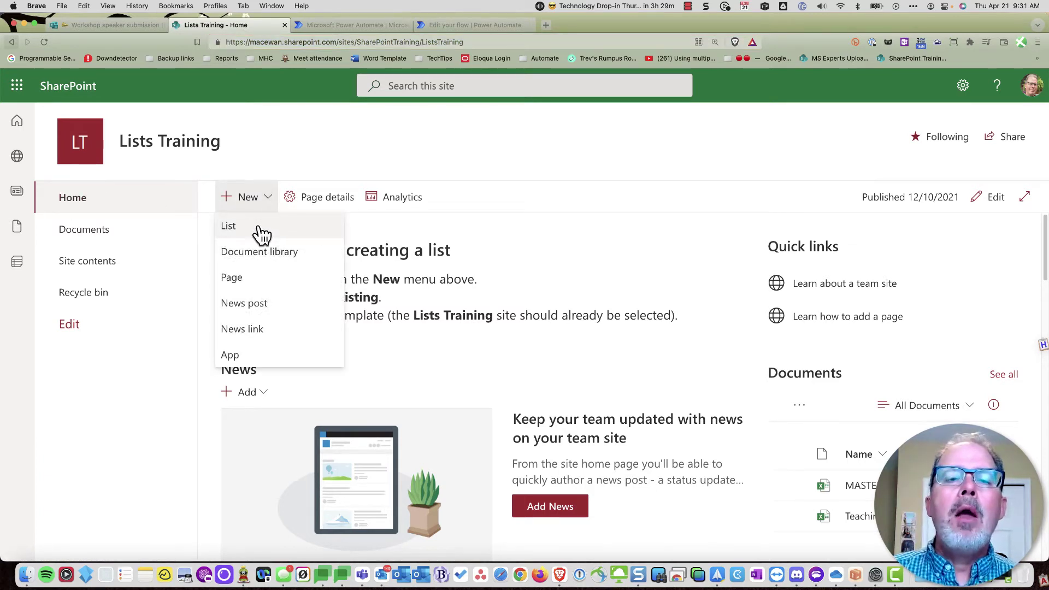
pyautogui.click(262, 232)
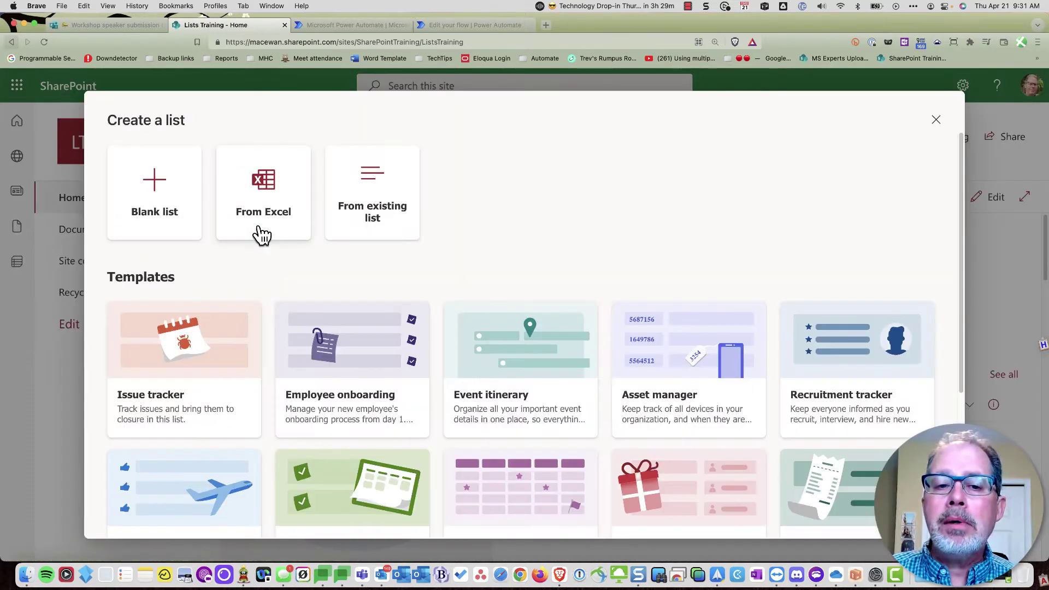
pyautogui.click(153, 180)
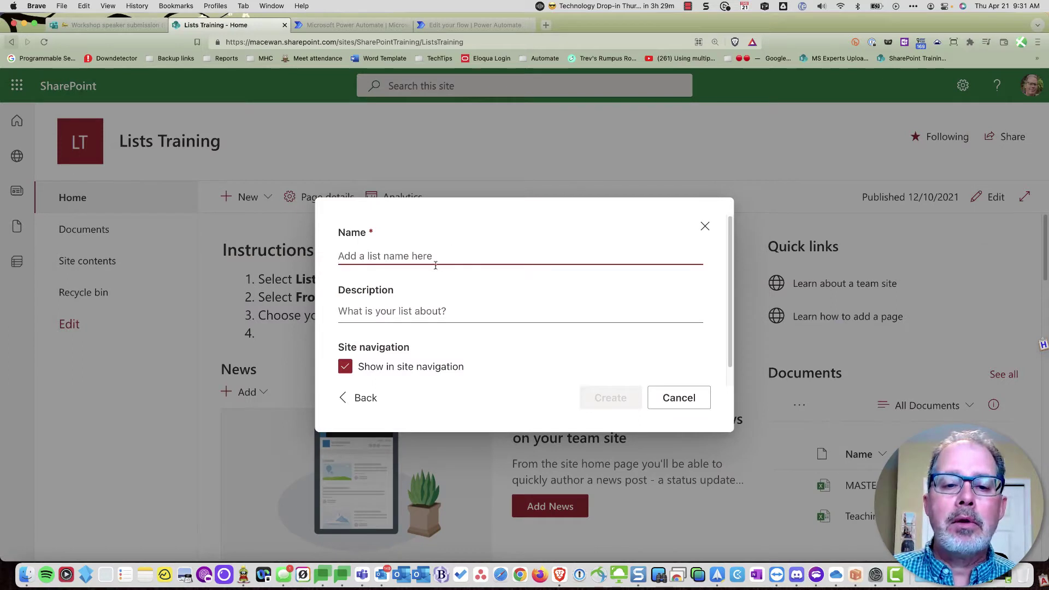
pyautogui.write('Submis')
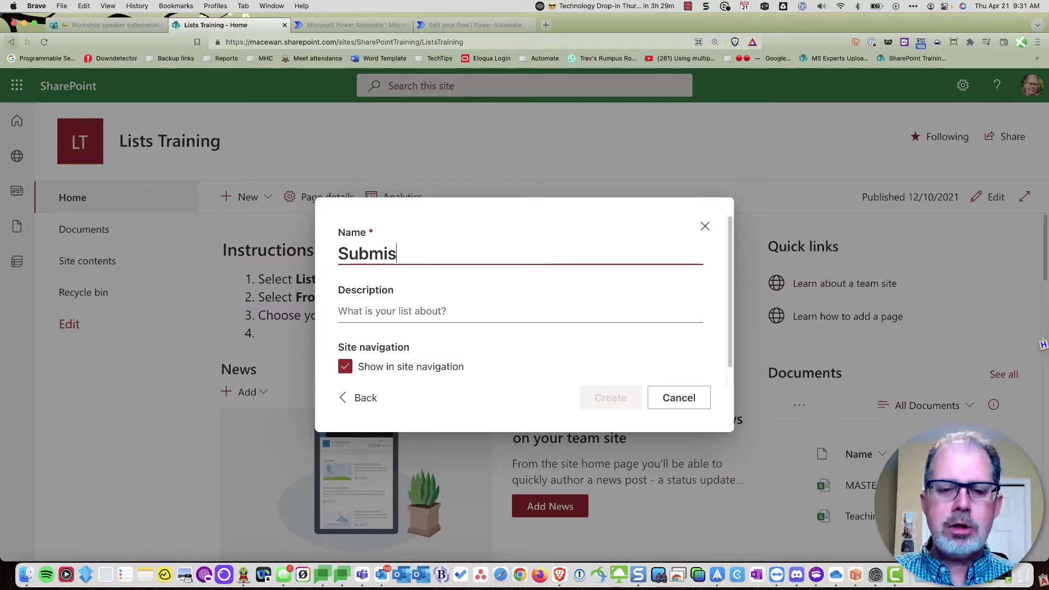
pyautogui.write('sions')
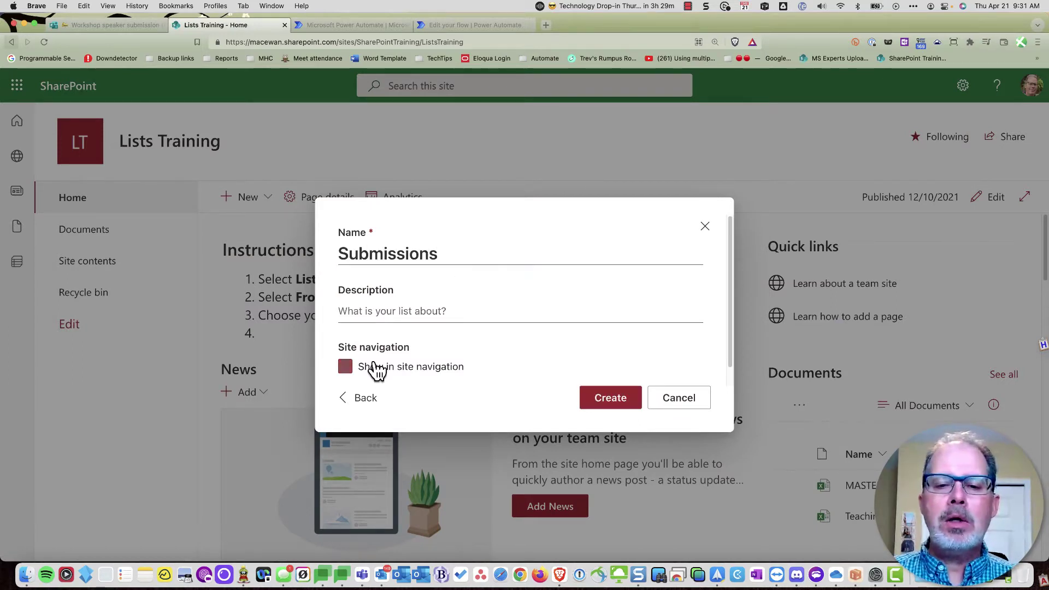
pyautogui.click(375, 367)
pyautogui.click(612, 398)
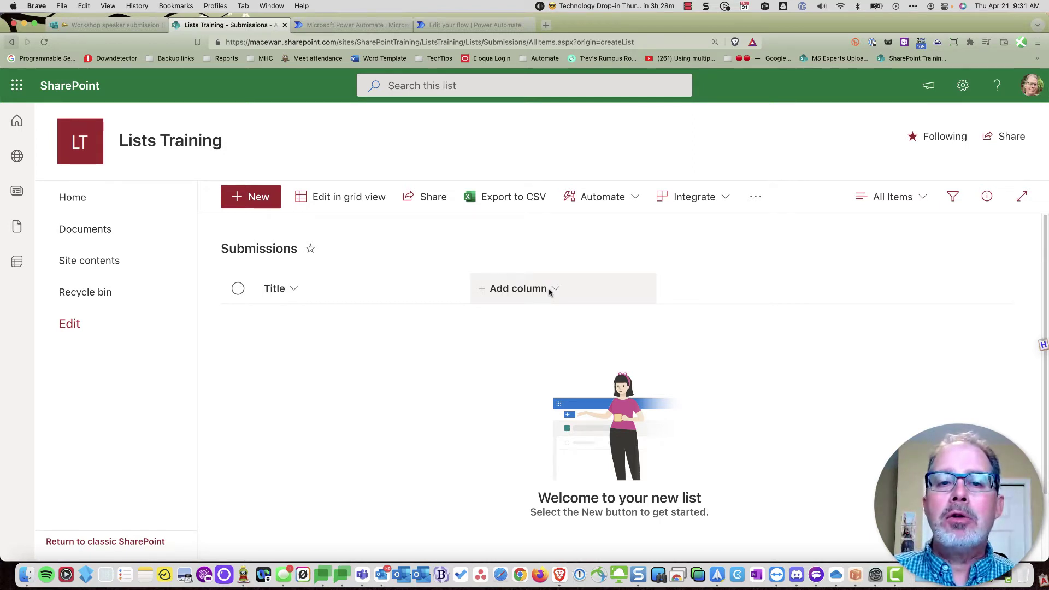
pyautogui.click(112, 27)
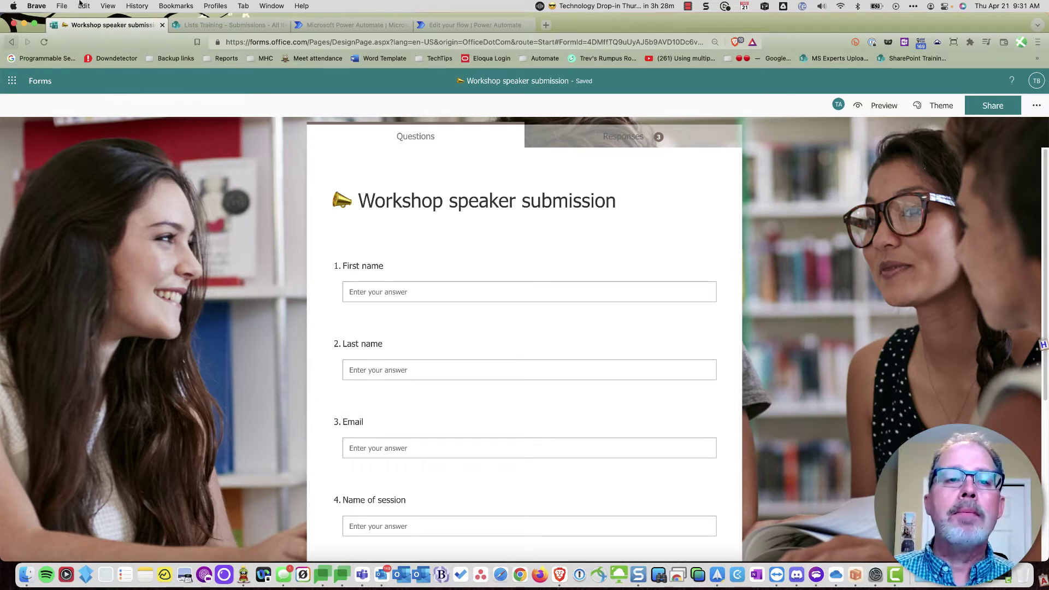
pyautogui.click(219, 26)
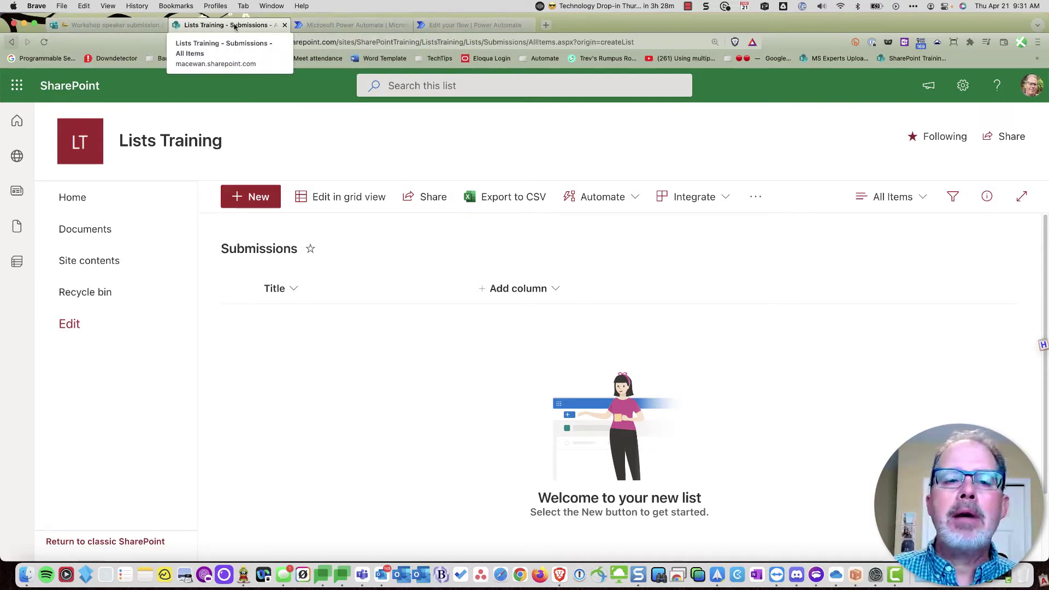
# - Open the Workshop speaker submission list from the Lists Training site contents
pyautogui.click(112, 271)
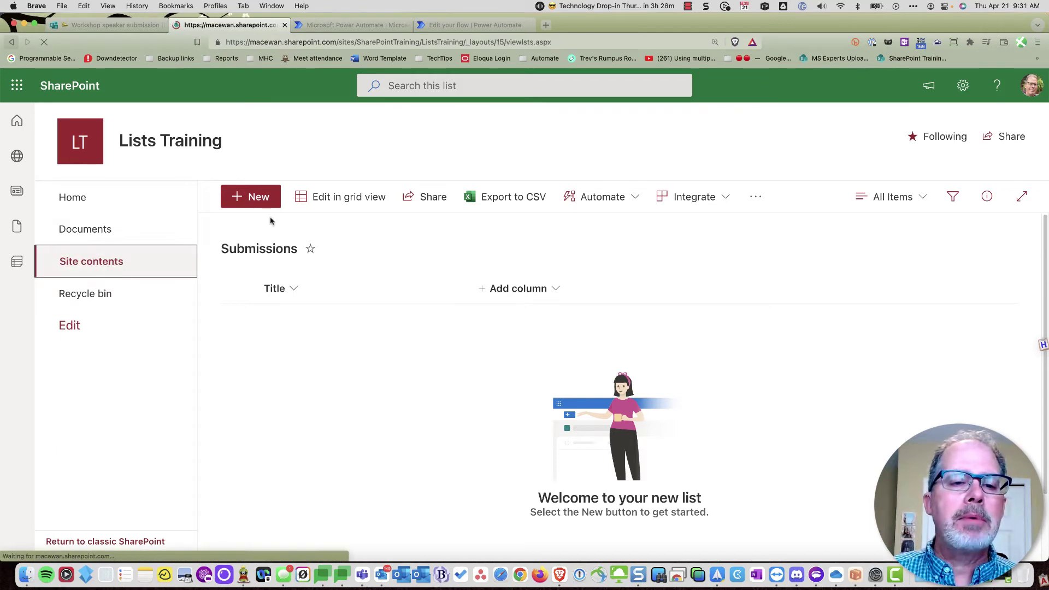
pyautogui.scroll(-10, 339, 271)
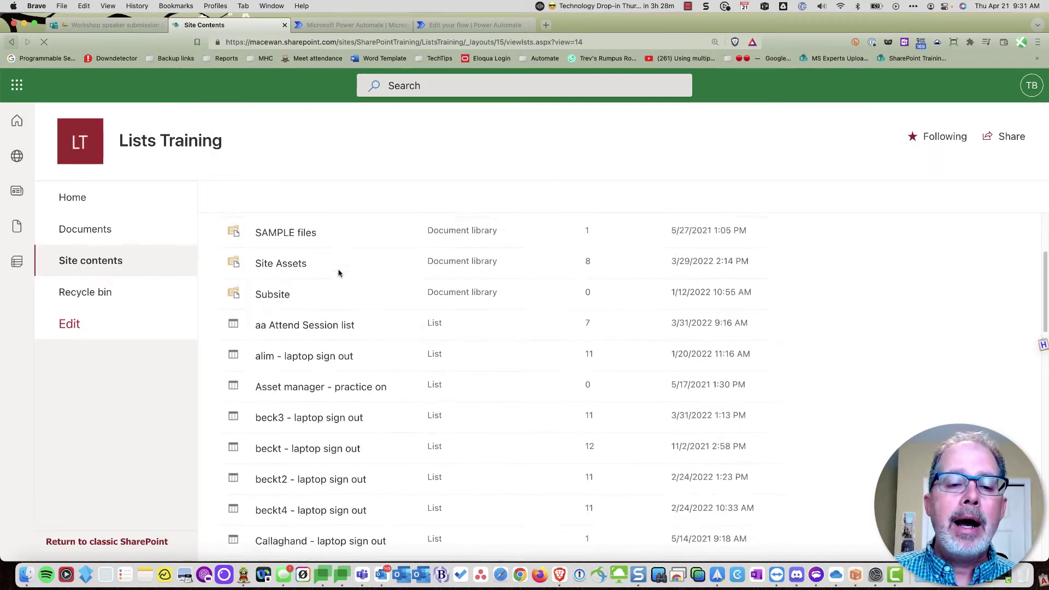
pyautogui.scroll(-8, 339, 279)
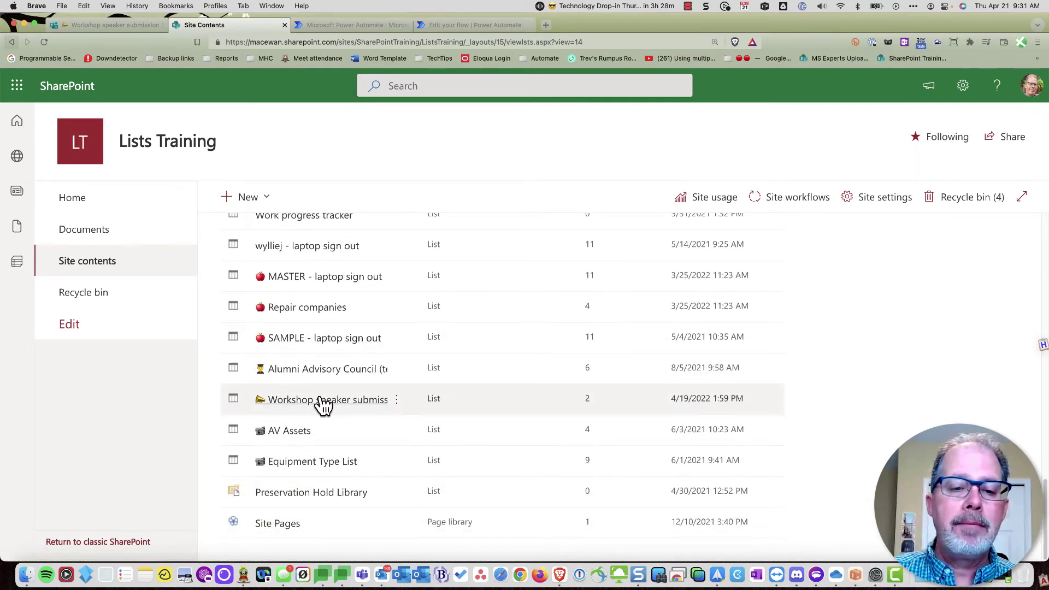
pyautogui.click(314, 404)
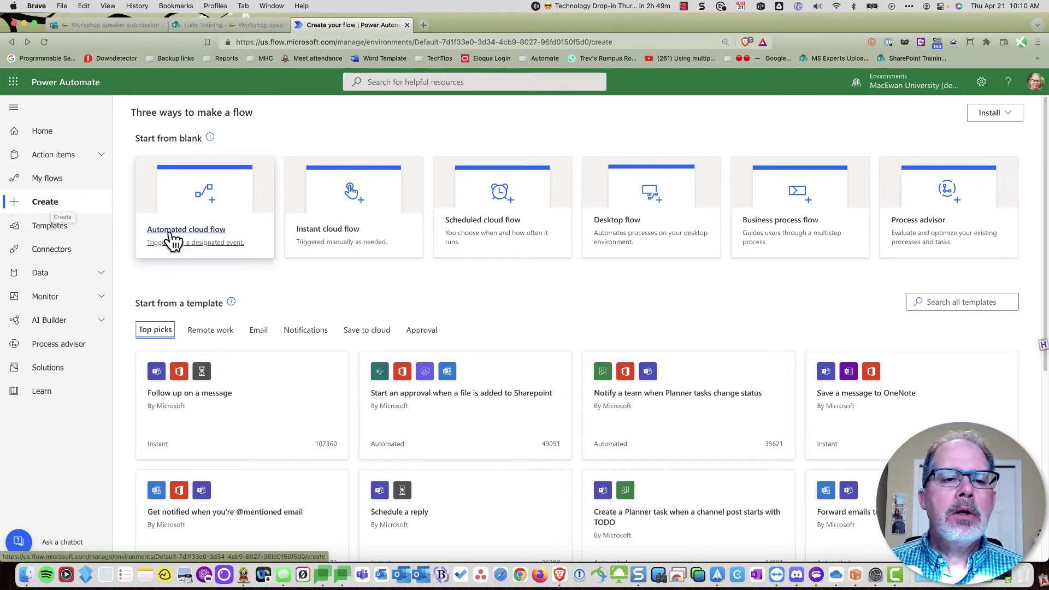
# - Start a blank automated cloud flow and name it 'Submission'
pyautogui.click(207, 239)
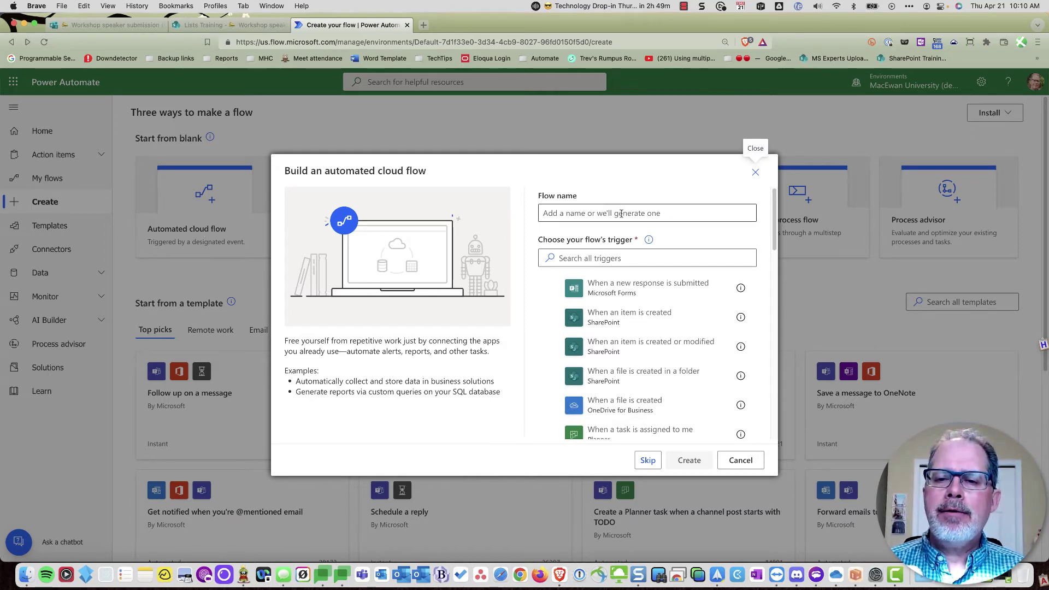
pyautogui.click(646, 463)
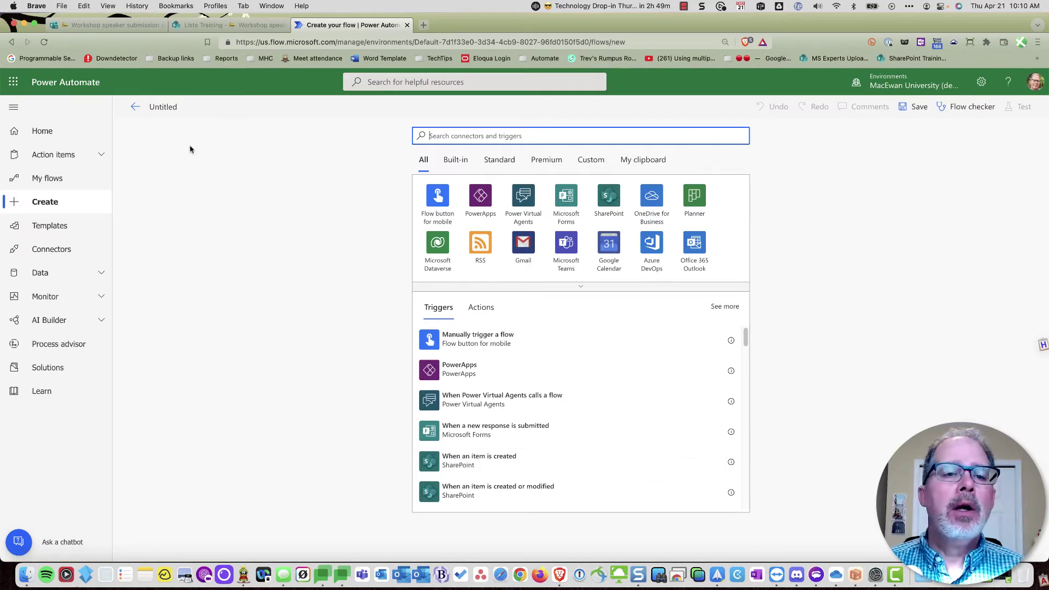
pyautogui.click(156, 106)
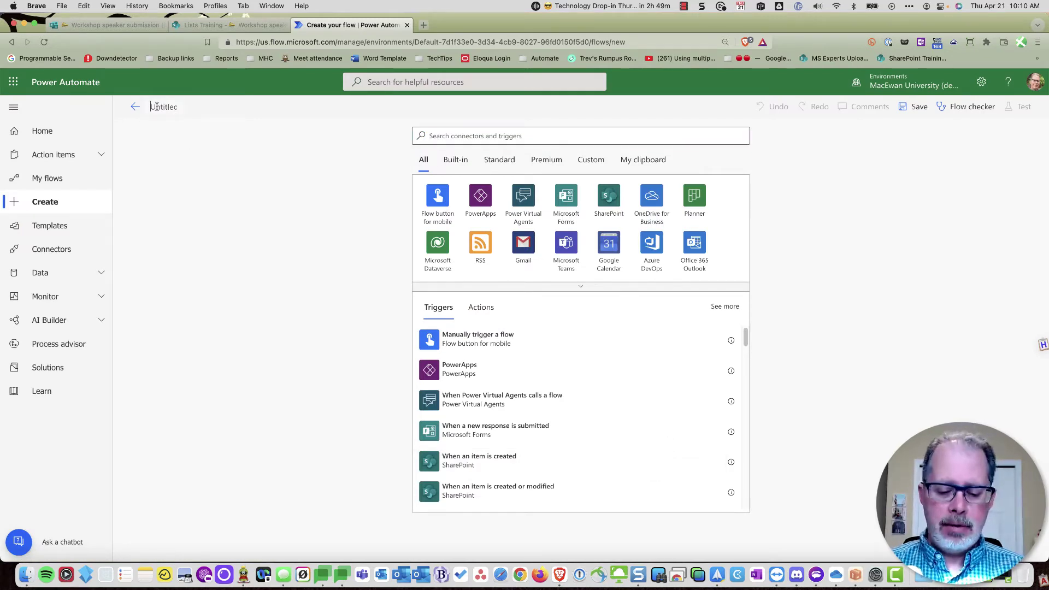
pyautogui.press('super+a')
pyautogui.write('Su')
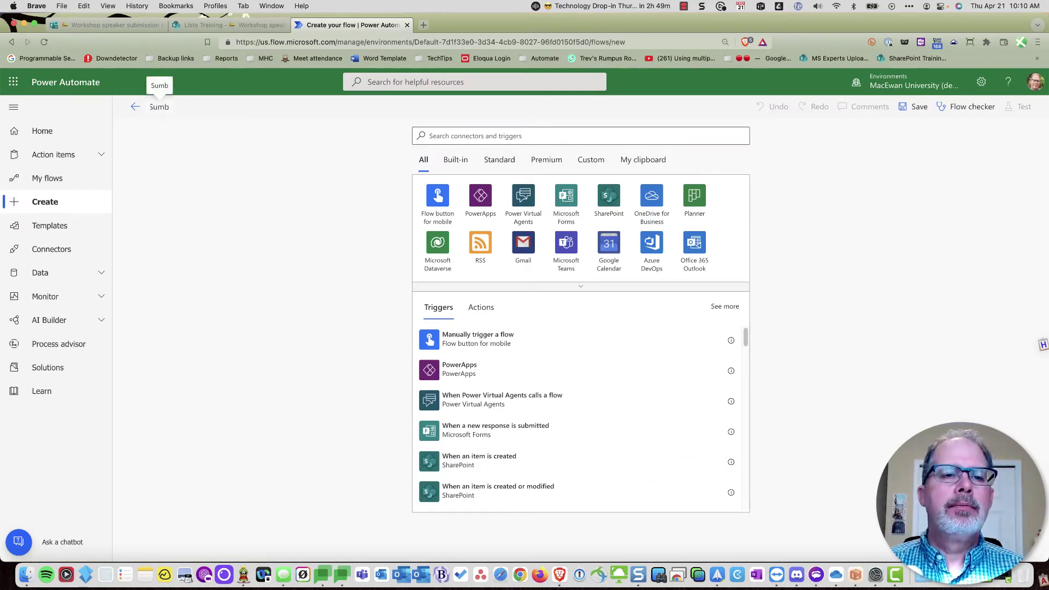
pyautogui.write('bmission')
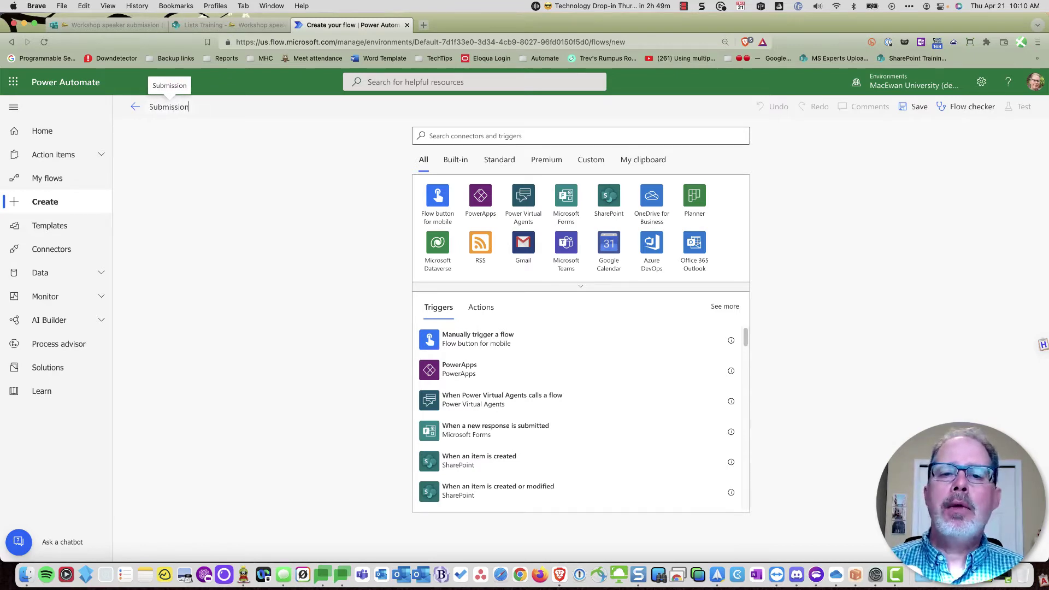
# - Add the Microsoft Forms 'When a new response is submitted' trigger
pyautogui.click(467, 137)
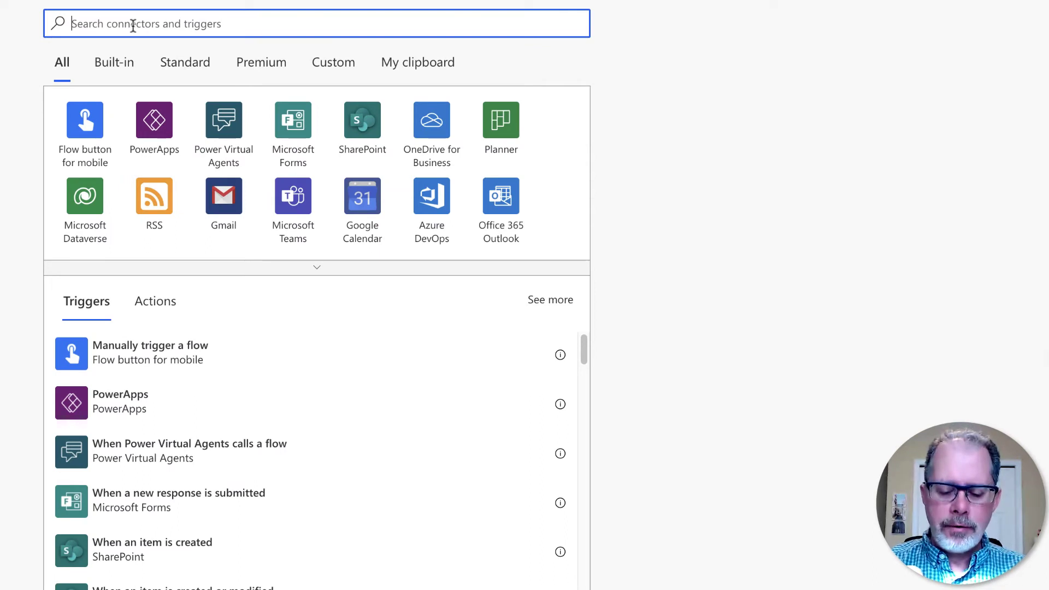
pyautogui.write('forms')
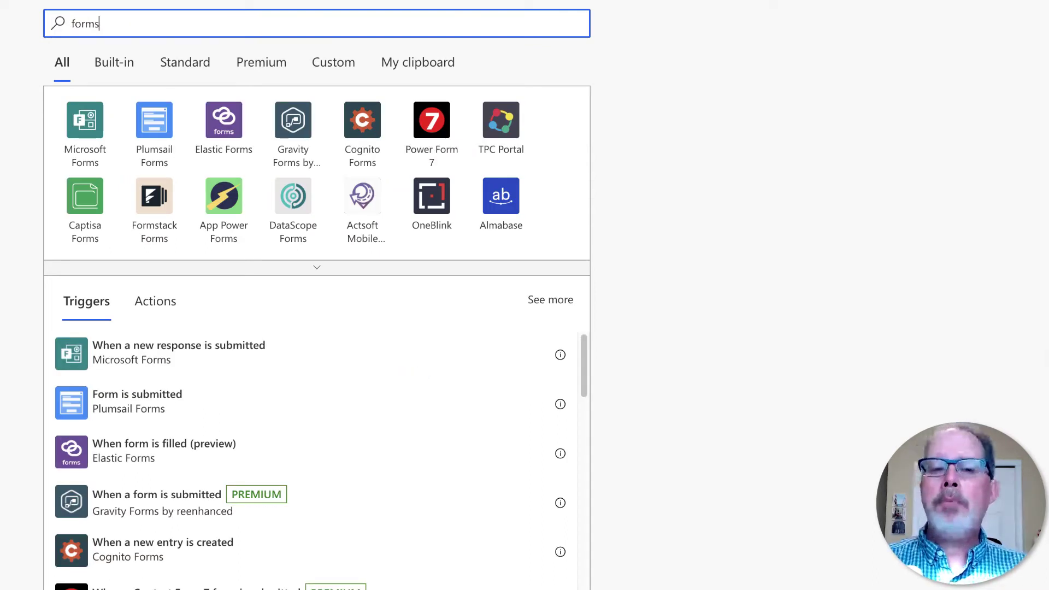
pyautogui.click(87, 131)
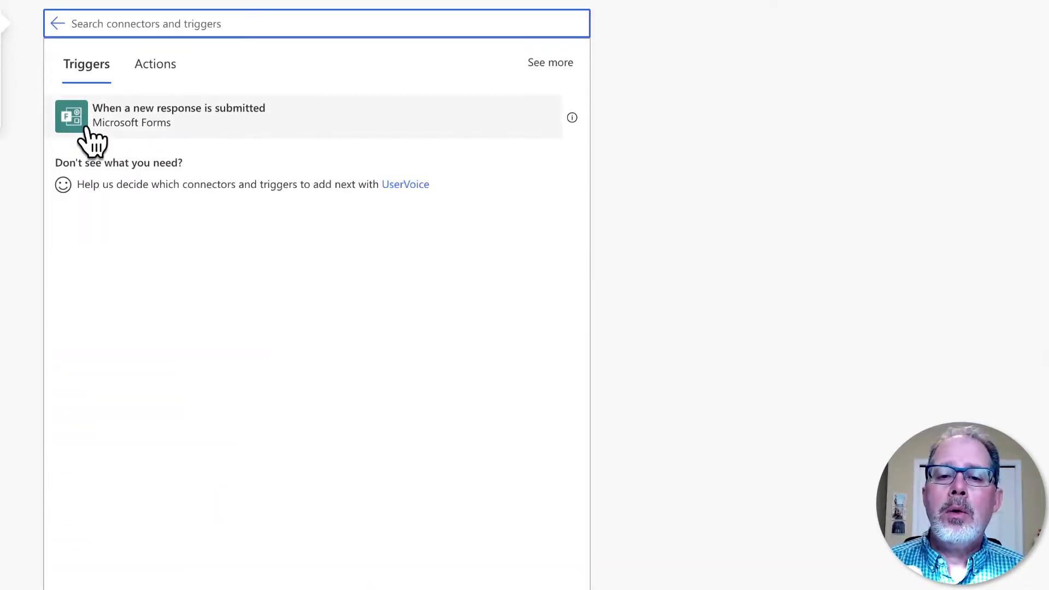
pyautogui.click(180, 131)
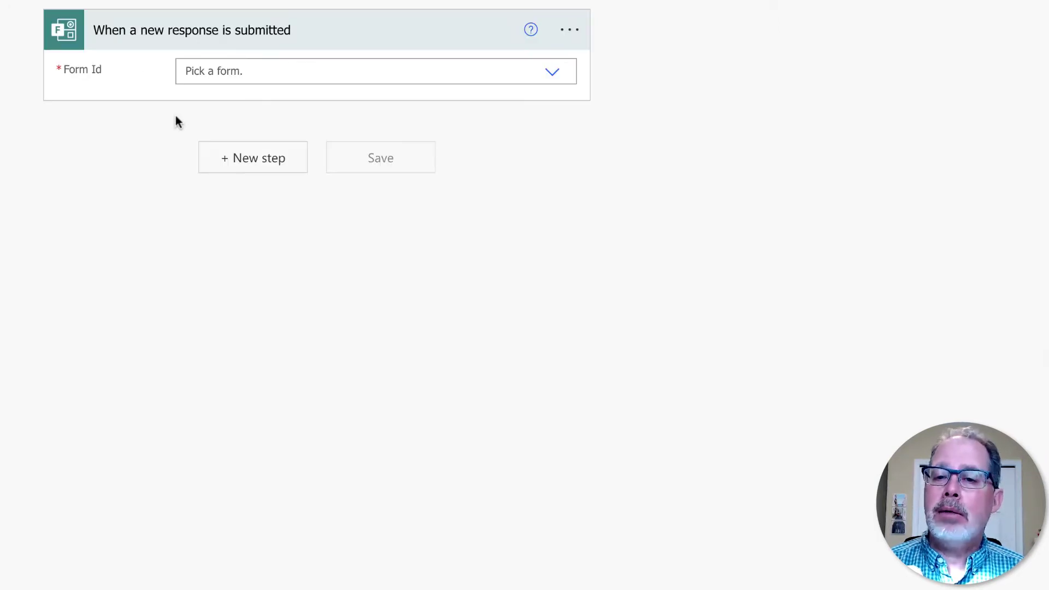
# - Set the trigger's Form Id to the Workshop speaker submission form
pyautogui.click(560, 75)
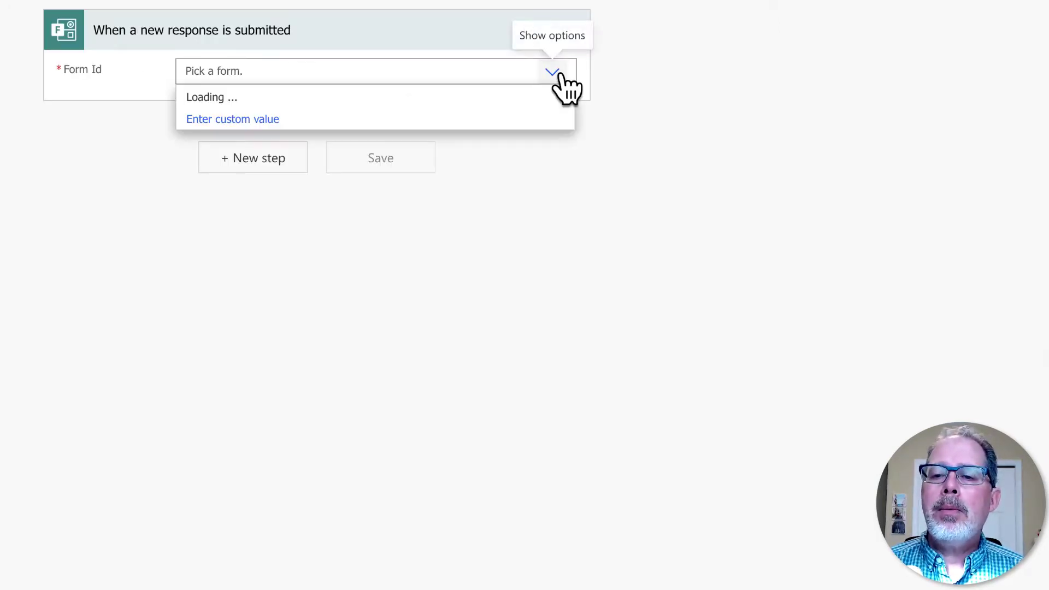
pyautogui.scroll(-12, 487, 191)
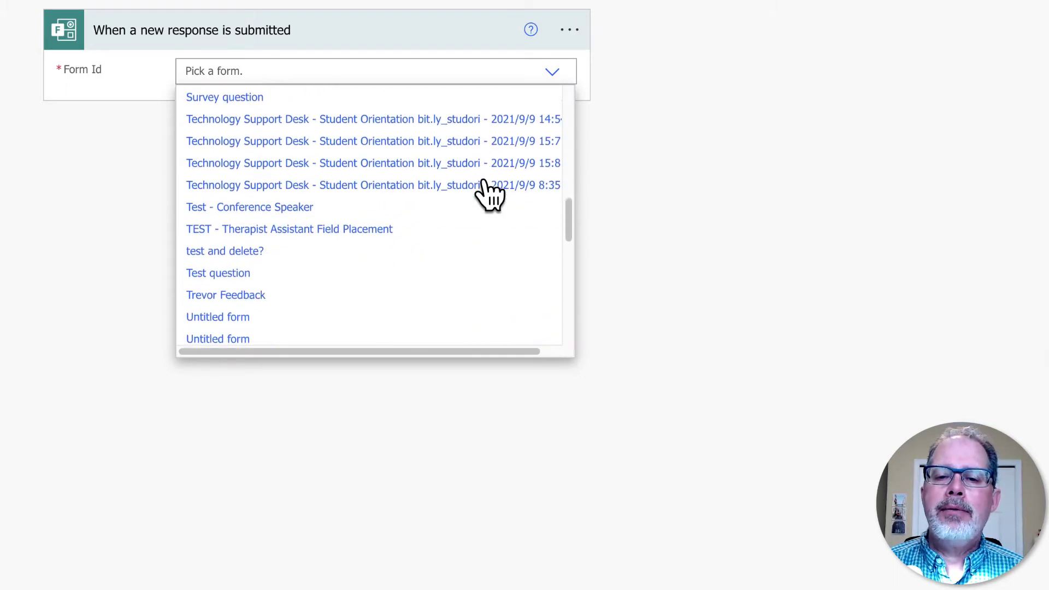
pyautogui.scroll(-10, 486, 194)
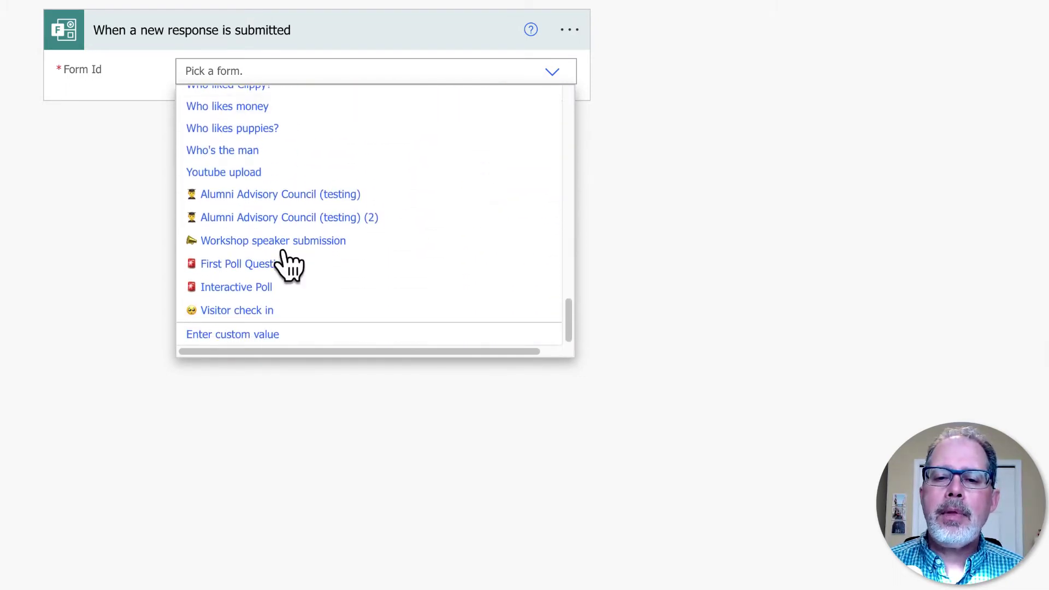
pyautogui.click(235, 246)
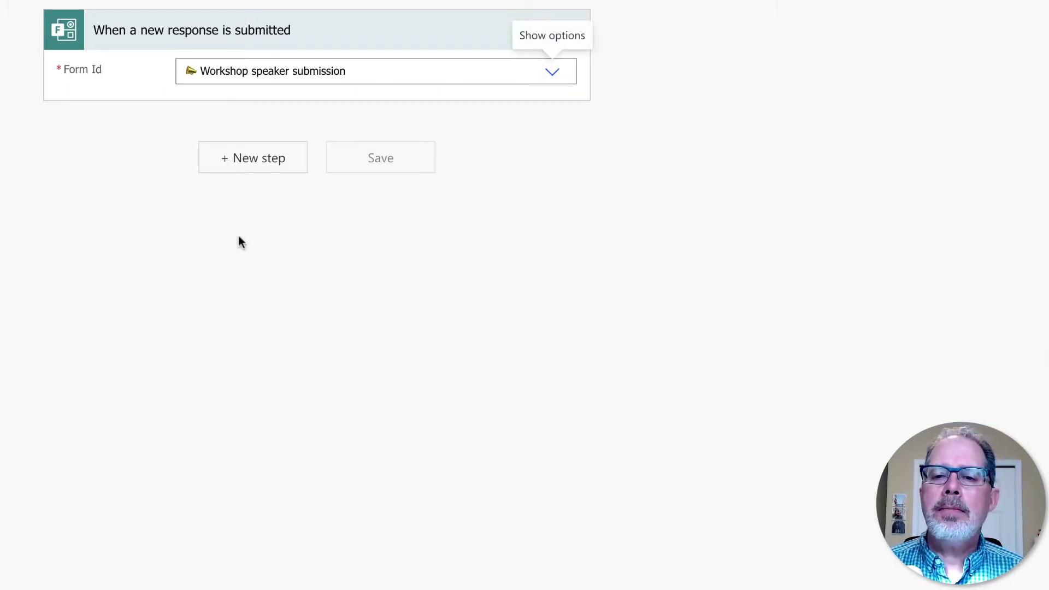
# - Add Get response details for the Workshop speaker submission form using the trigger's Response Id
pyautogui.click(257, 165)
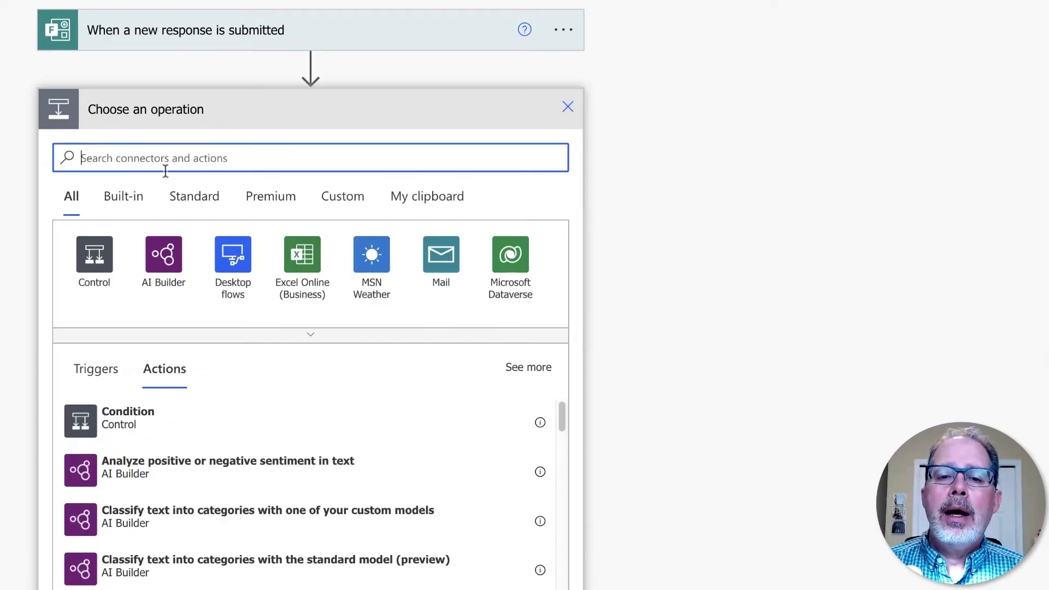
pyautogui.write('form')
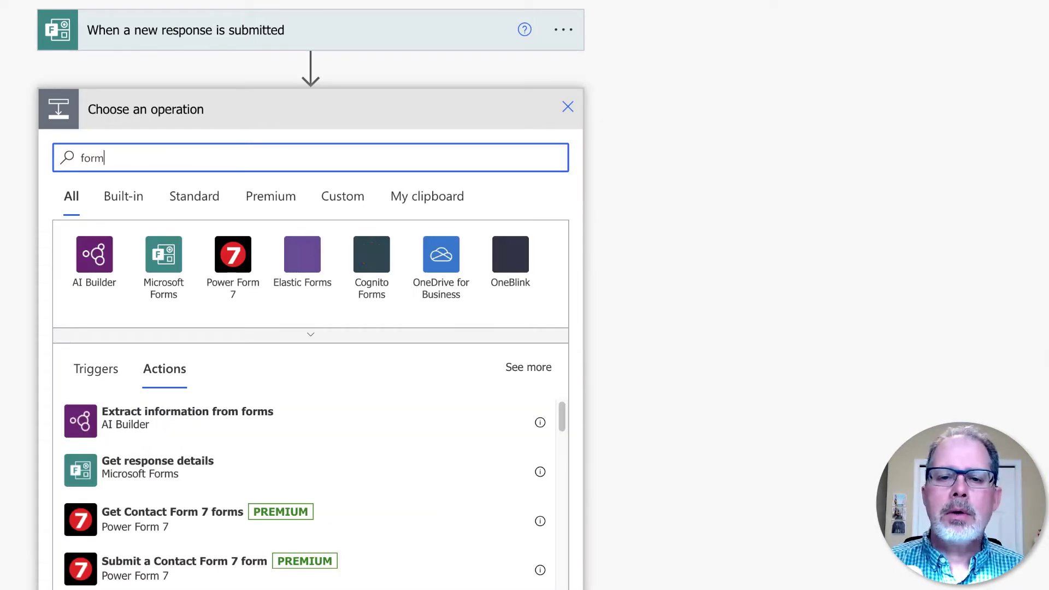
pyautogui.click(147, 265)
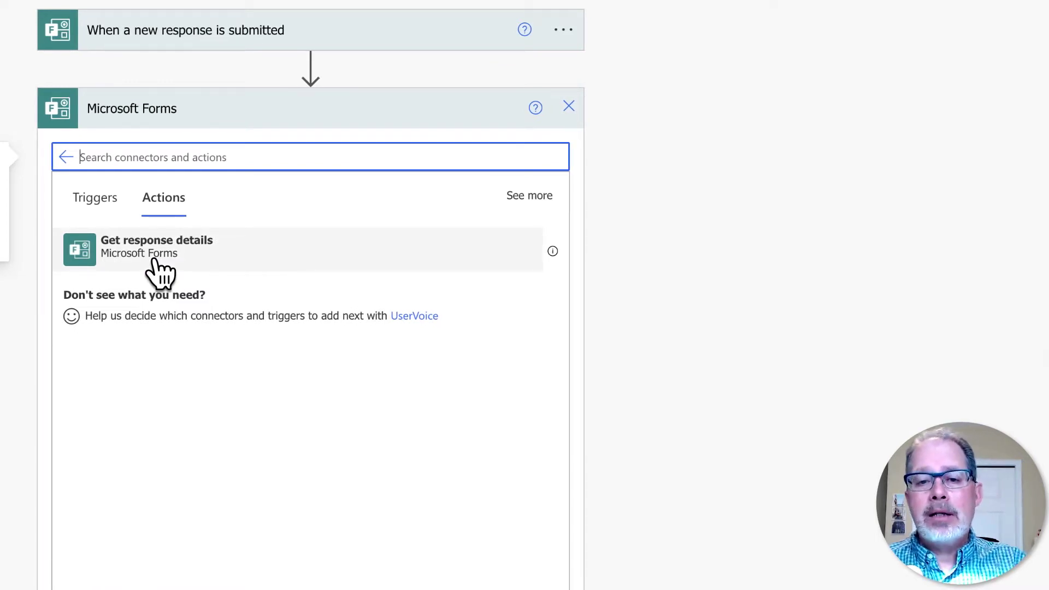
pyautogui.click(155, 261)
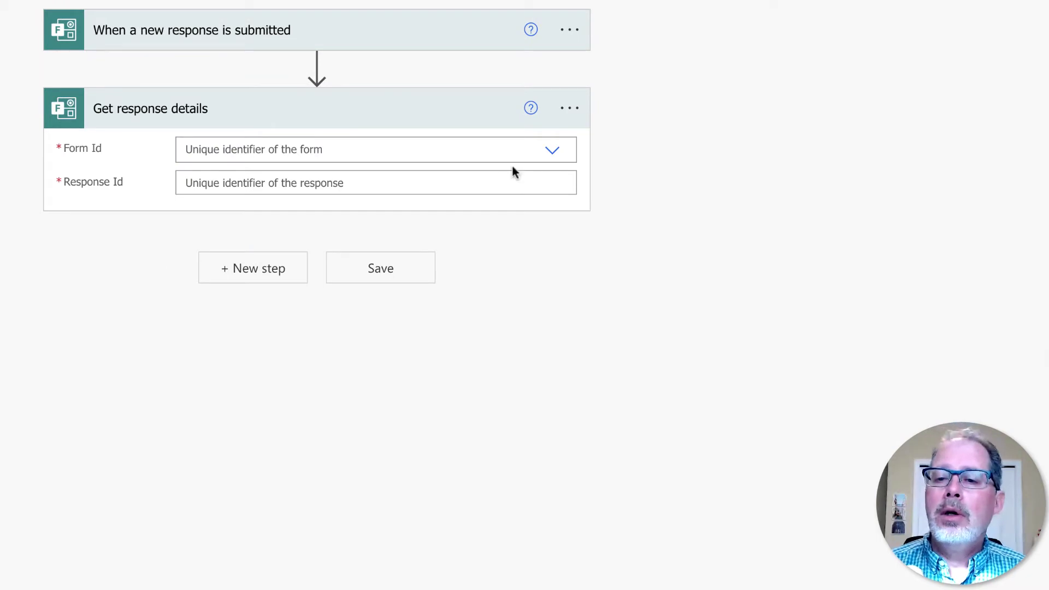
pyautogui.click(552, 149)
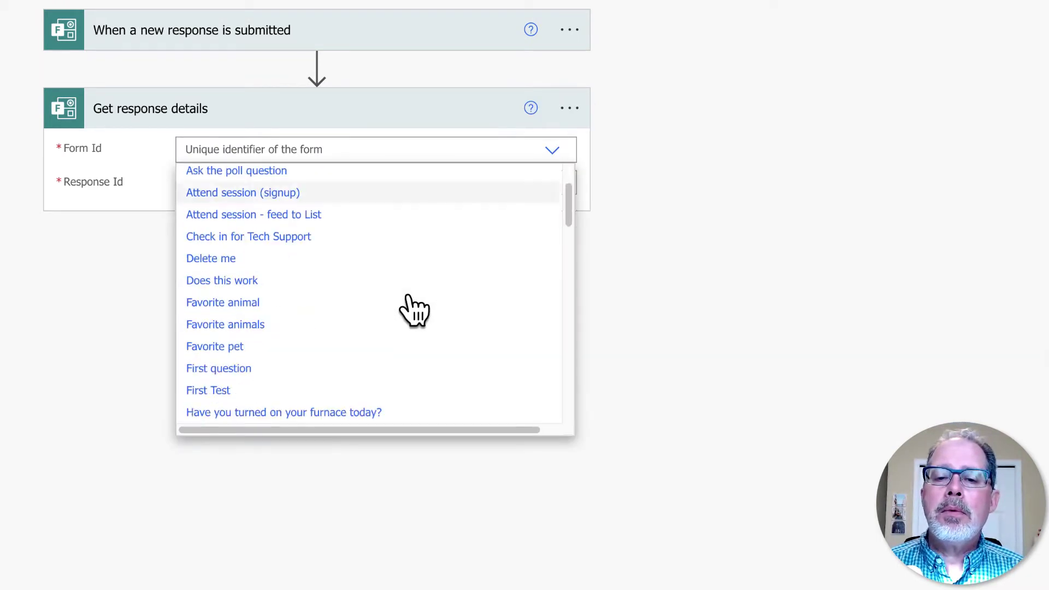
pyautogui.scroll(-15, 415, 311)
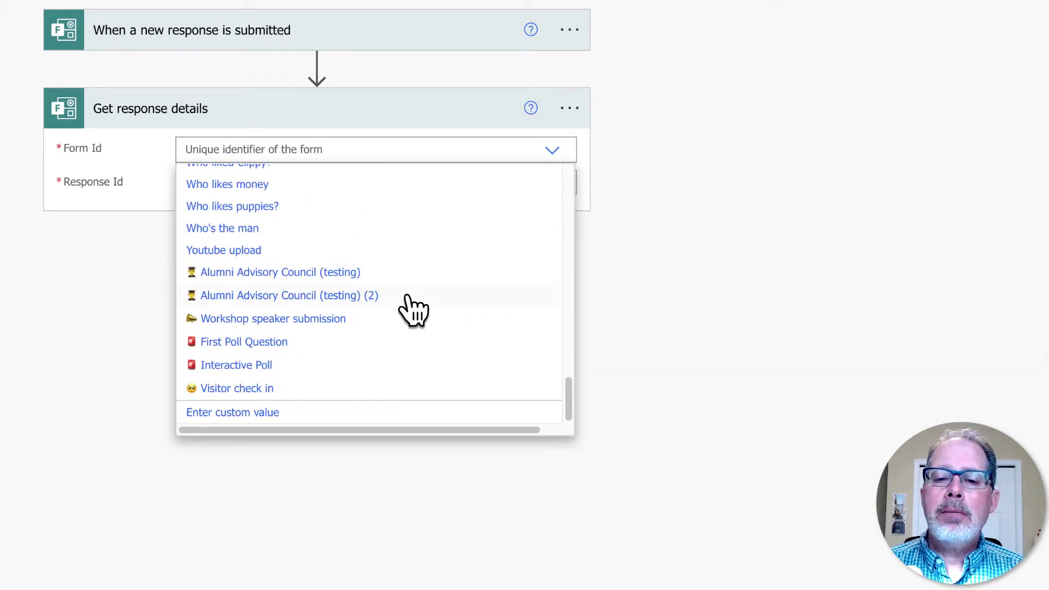
pyautogui.click(242, 320)
pyautogui.click(411, 183)
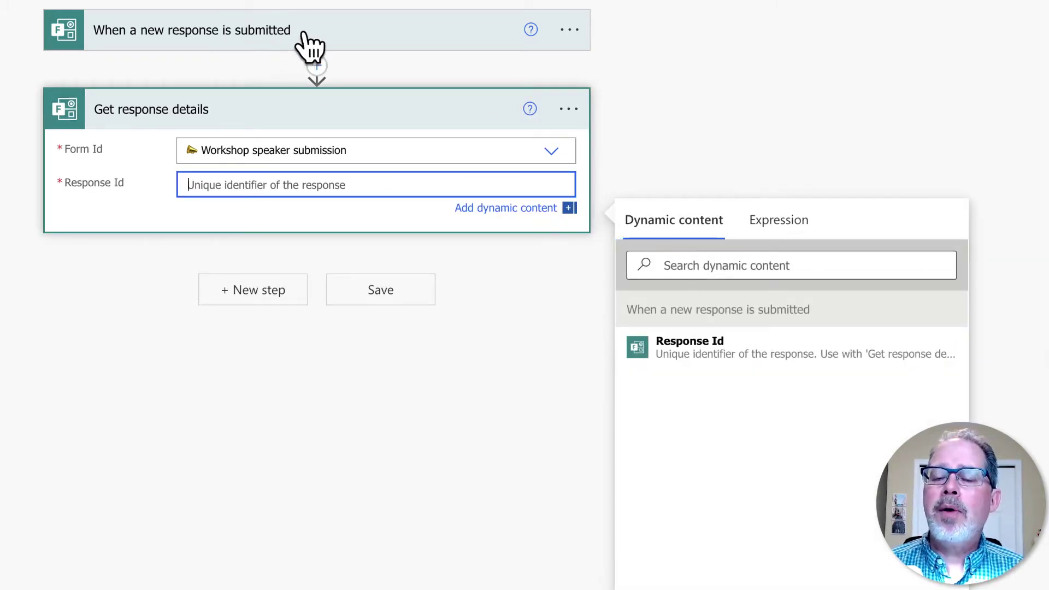
pyautogui.click(689, 353)
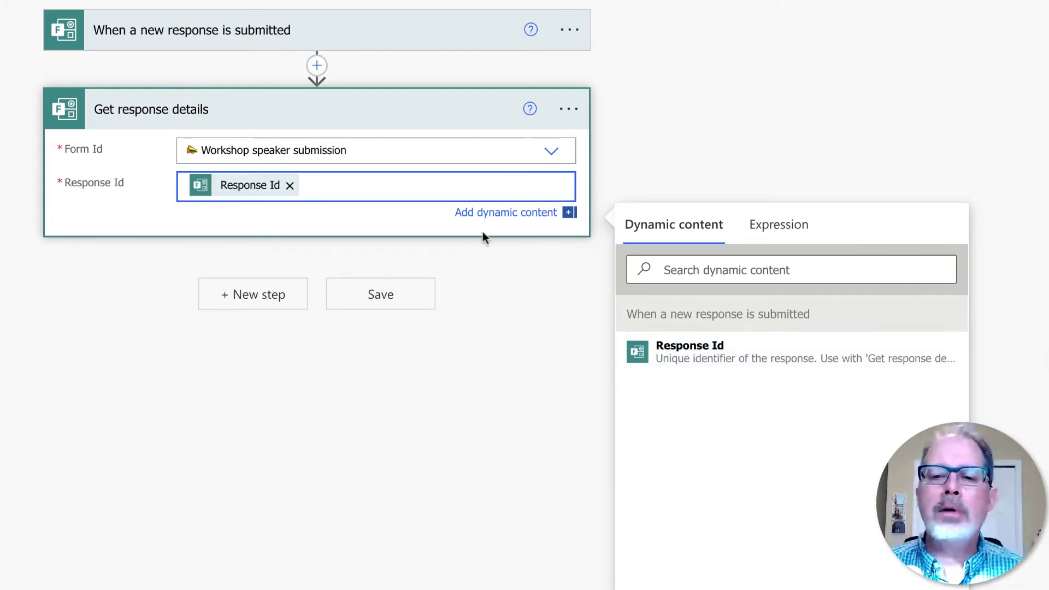
# - Add the SharePoint Create item action as the next step after Get response details
pyautogui.click(258, 297)
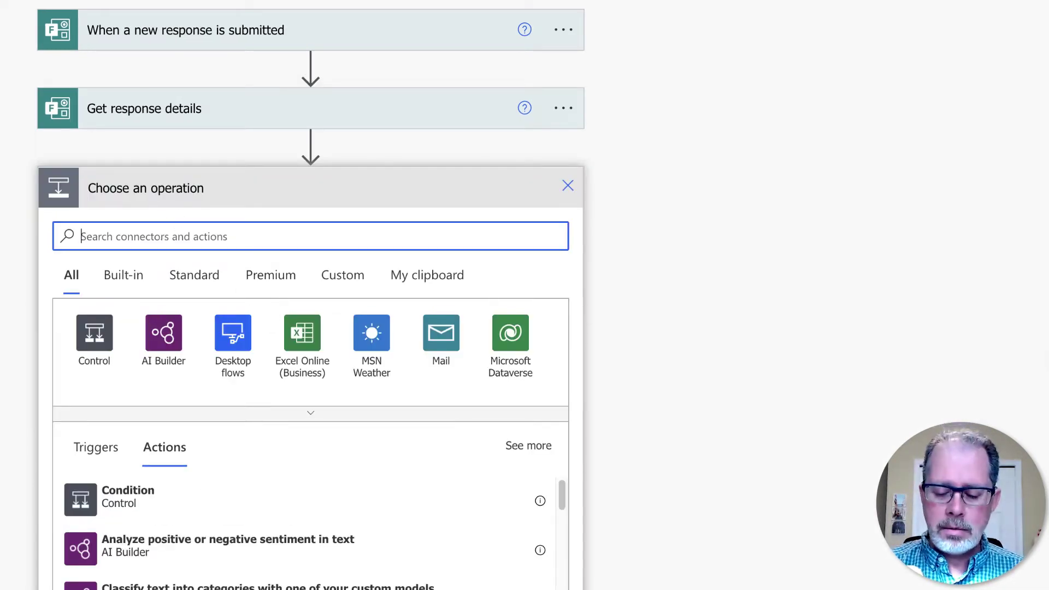
pyautogui.write('sharepont')
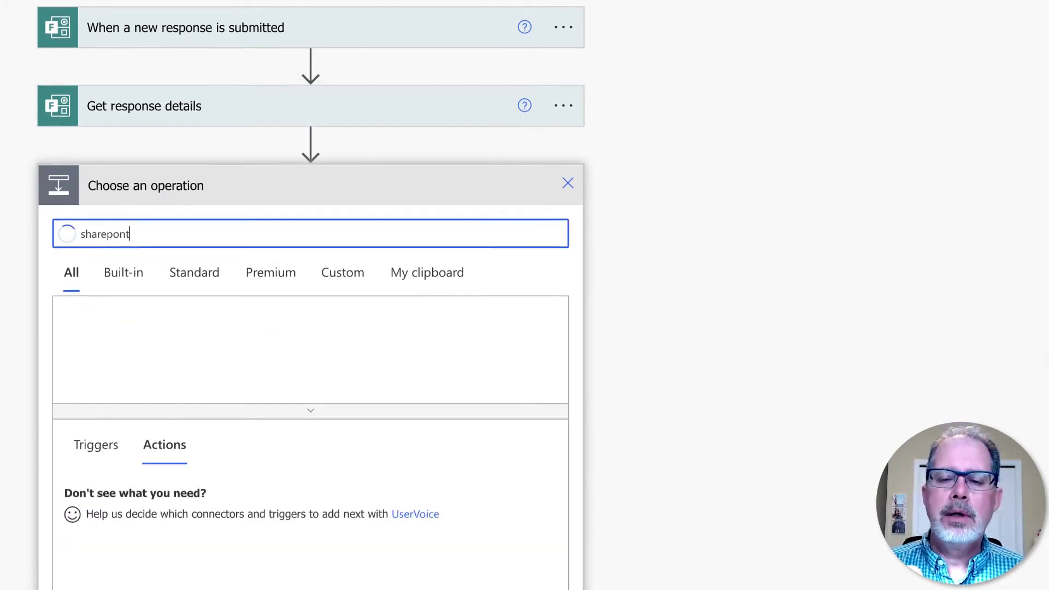
pyautogui.click(90, 334)
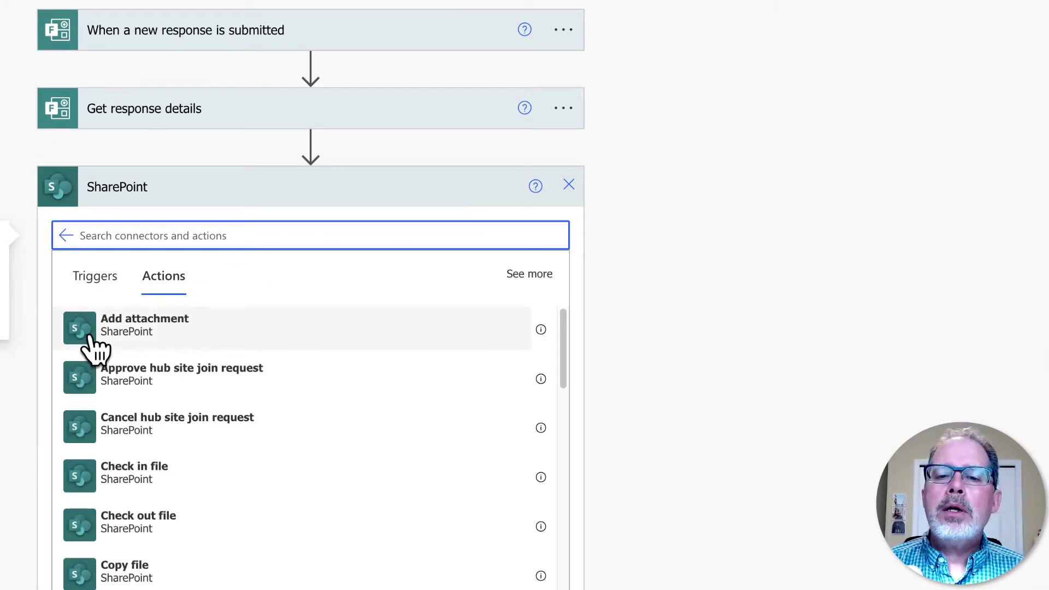
pyautogui.write('create')
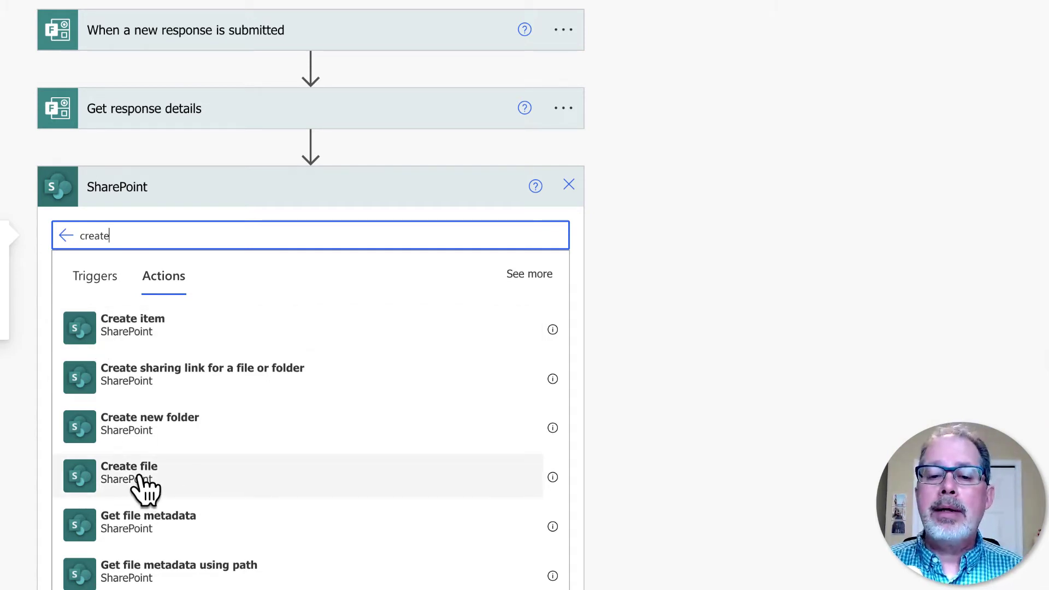
pyautogui.click(551, 330)
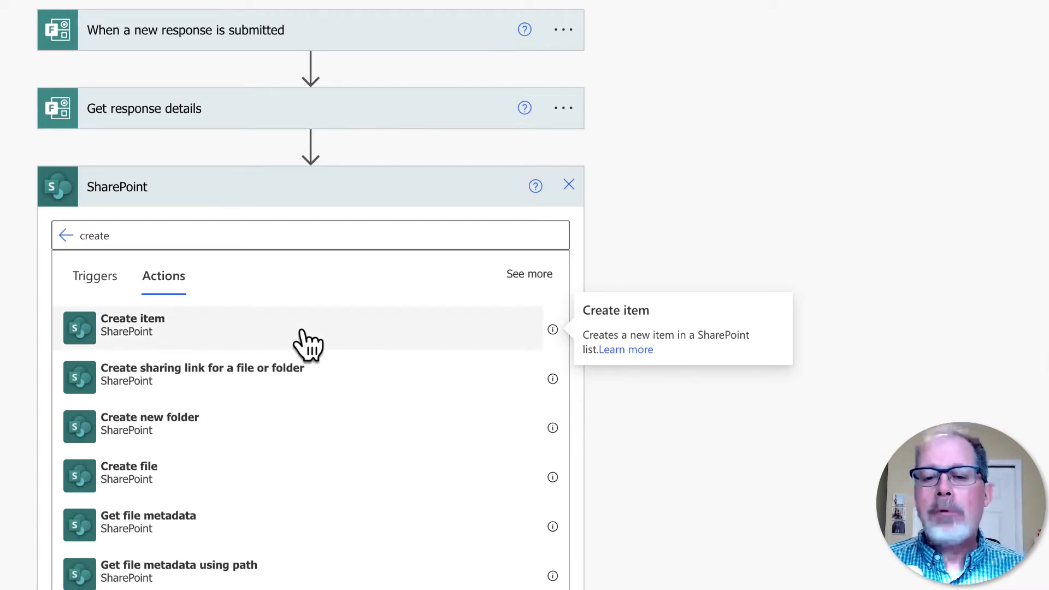
pyautogui.click(149, 322)
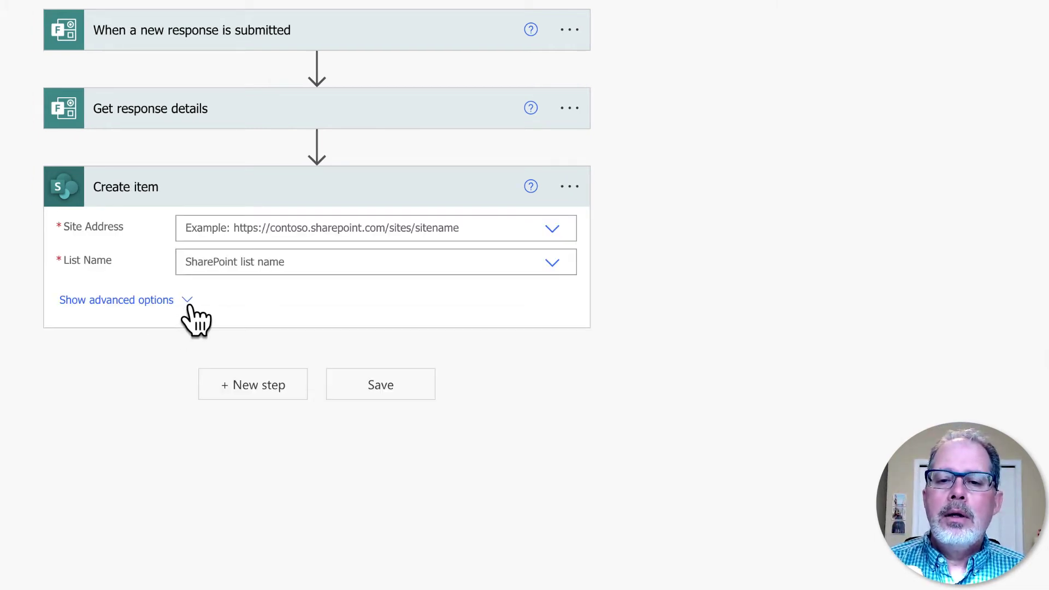
# - Set Create item's Site Address to Lists Training and List Name to Workshop speaker submission
pyautogui.click(551, 230)
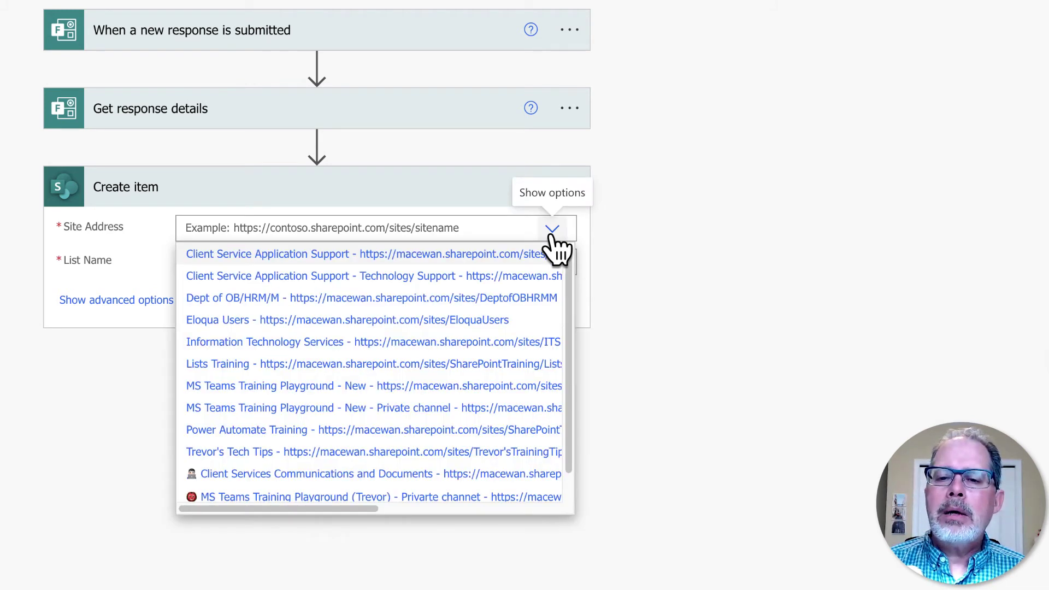
pyautogui.click(241, 363)
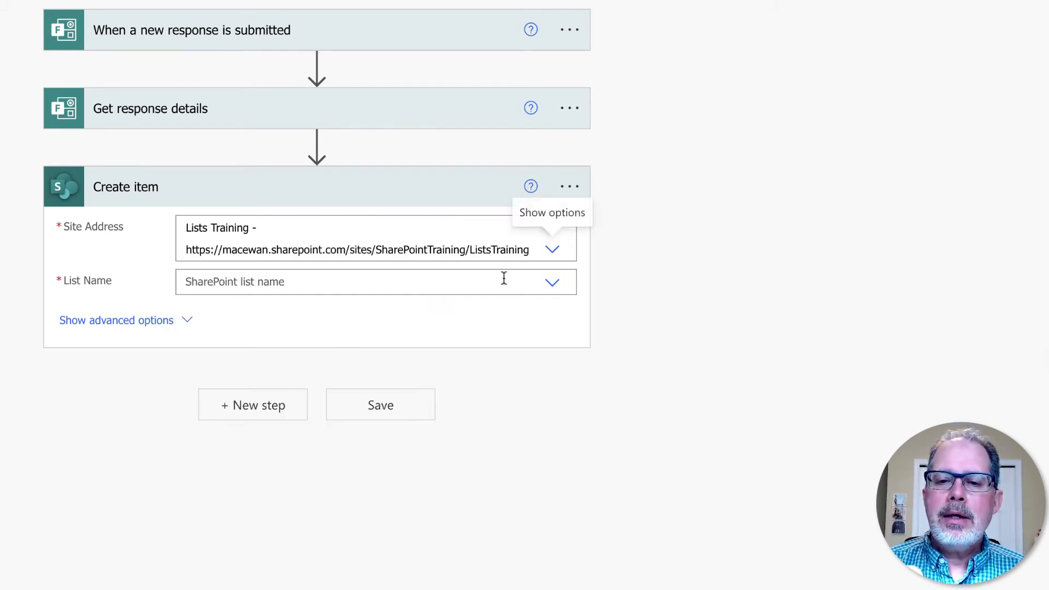
pyautogui.click(553, 285)
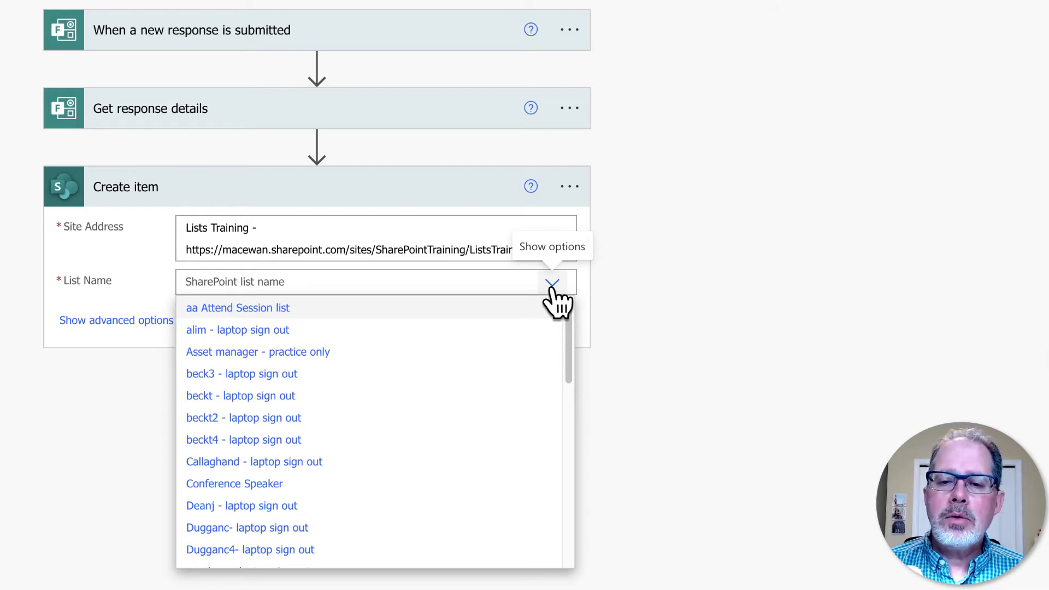
pyautogui.scroll(-12, 445, 421)
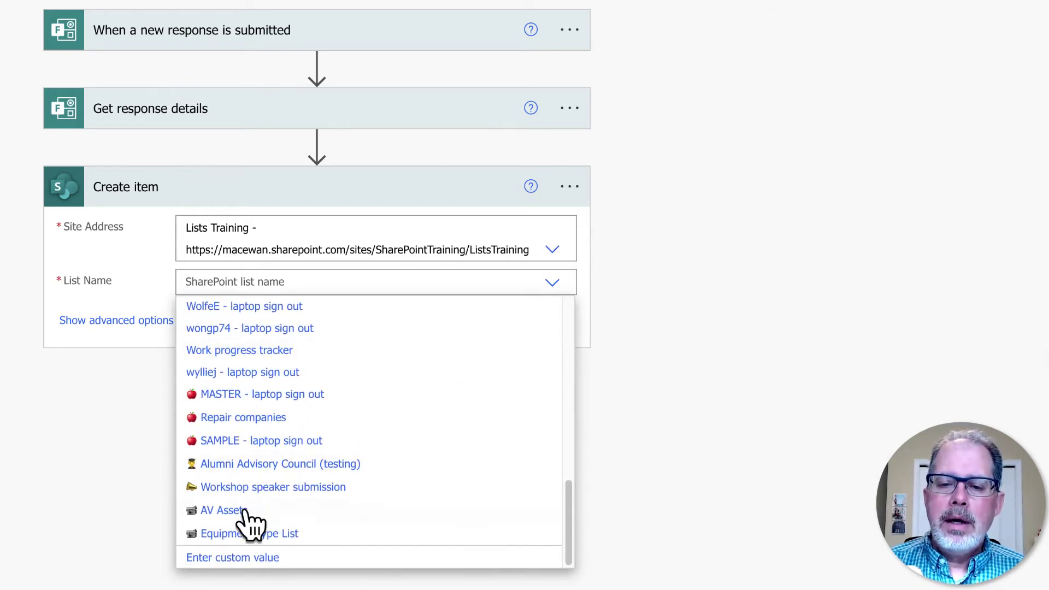
pyautogui.click(221, 492)
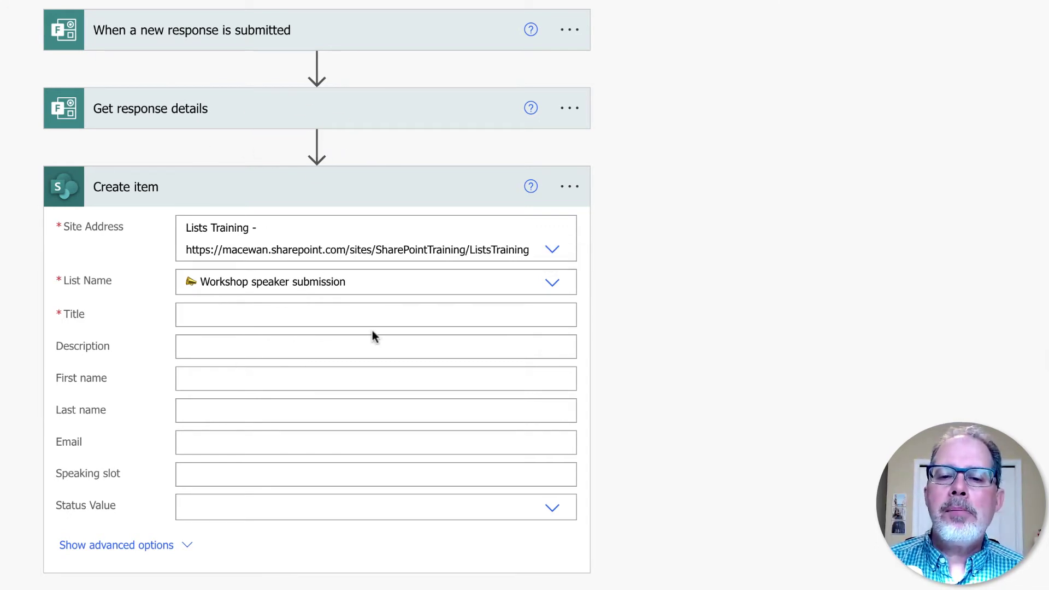
# - Map Title to Name of session, Description to Season description, and First name to the First name answer
pyautogui.click(386, 314)
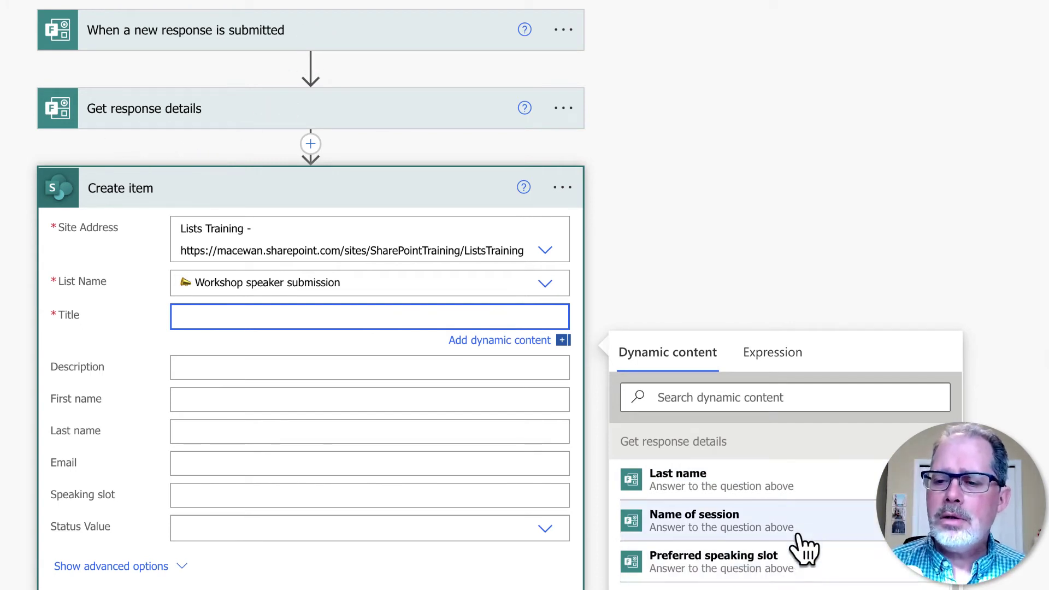
pyautogui.click(682, 526)
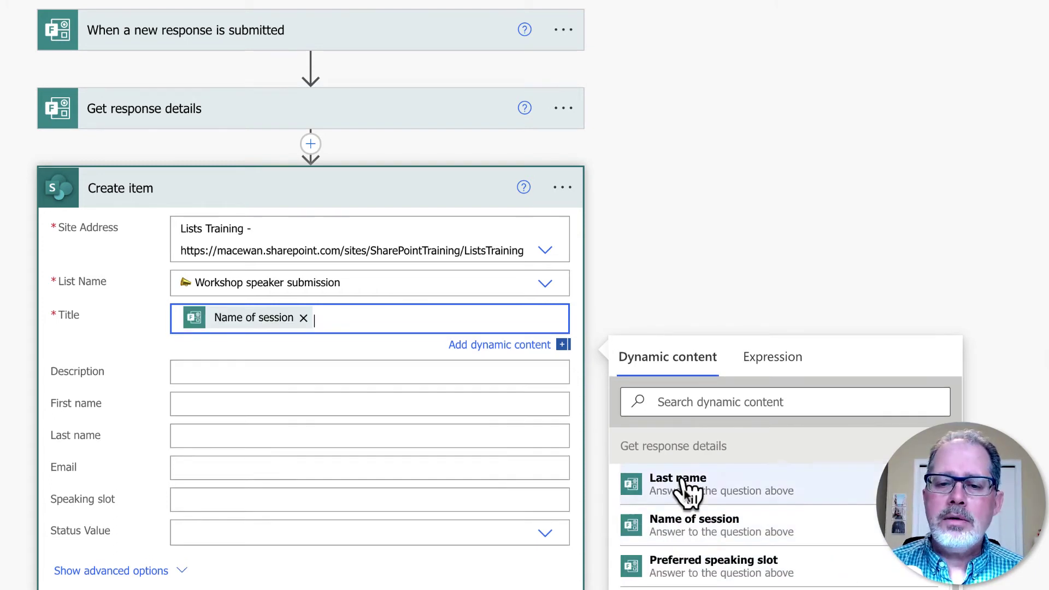
pyautogui.click(233, 372)
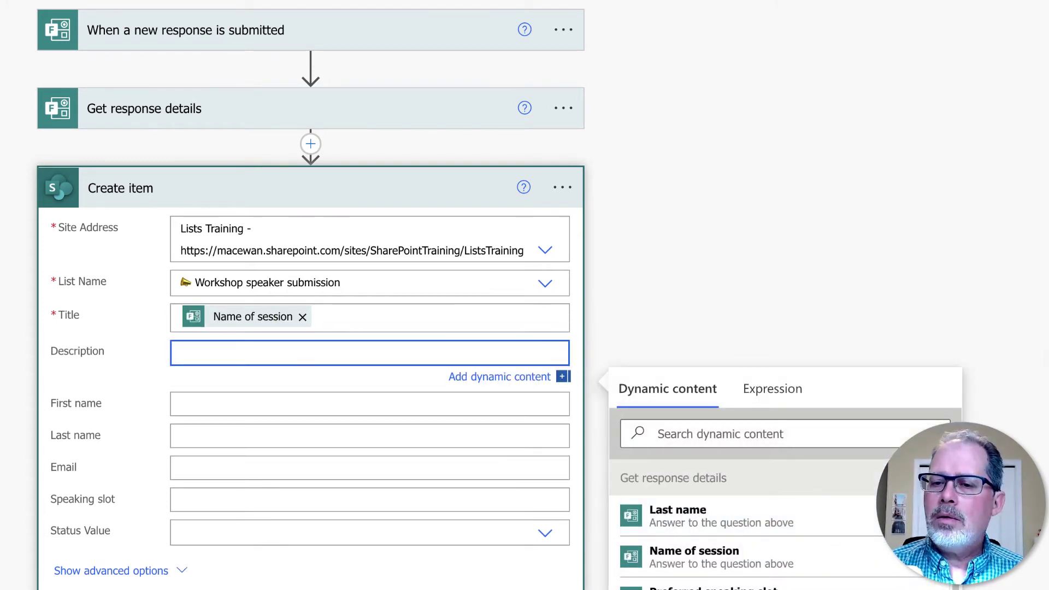
pyautogui.scroll(-2, 525, 295)
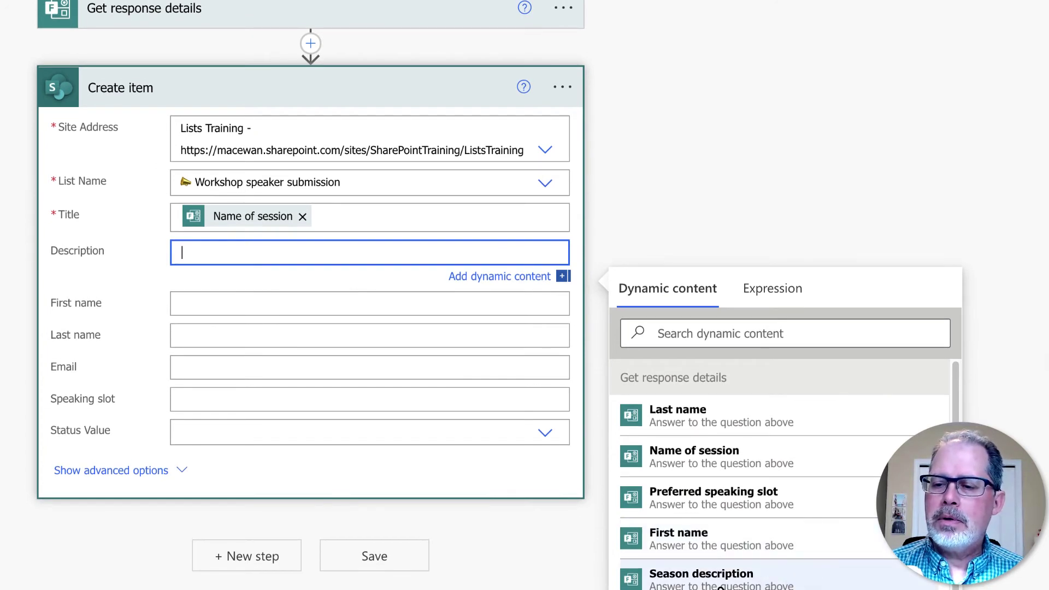
pyautogui.click(720, 583)
pyautogui.click(279, 313)
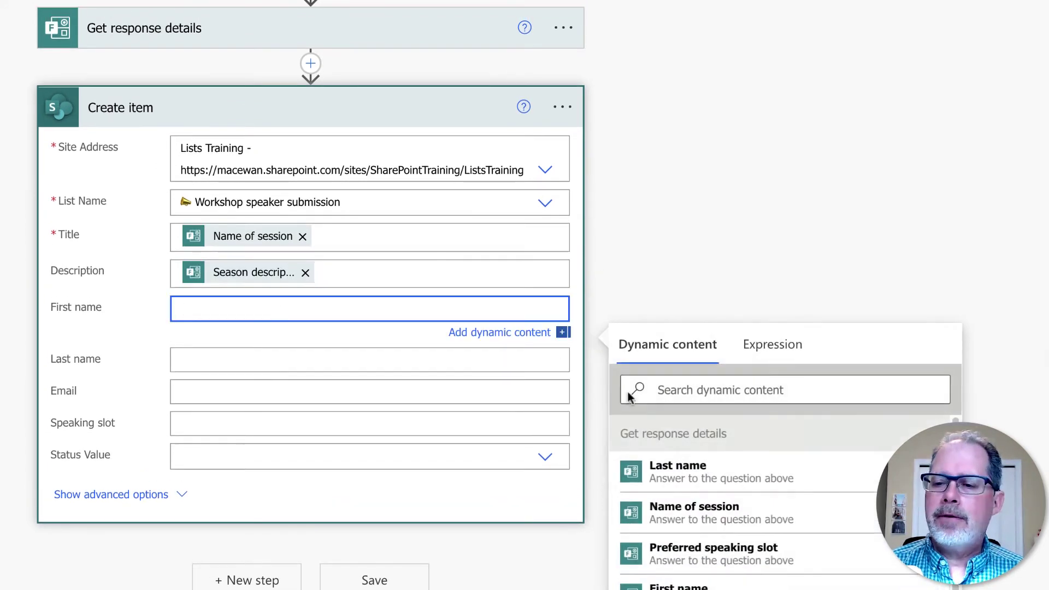
pyautogui.scroll(-1, 759, 547)
pyautogui.click(702, 561)
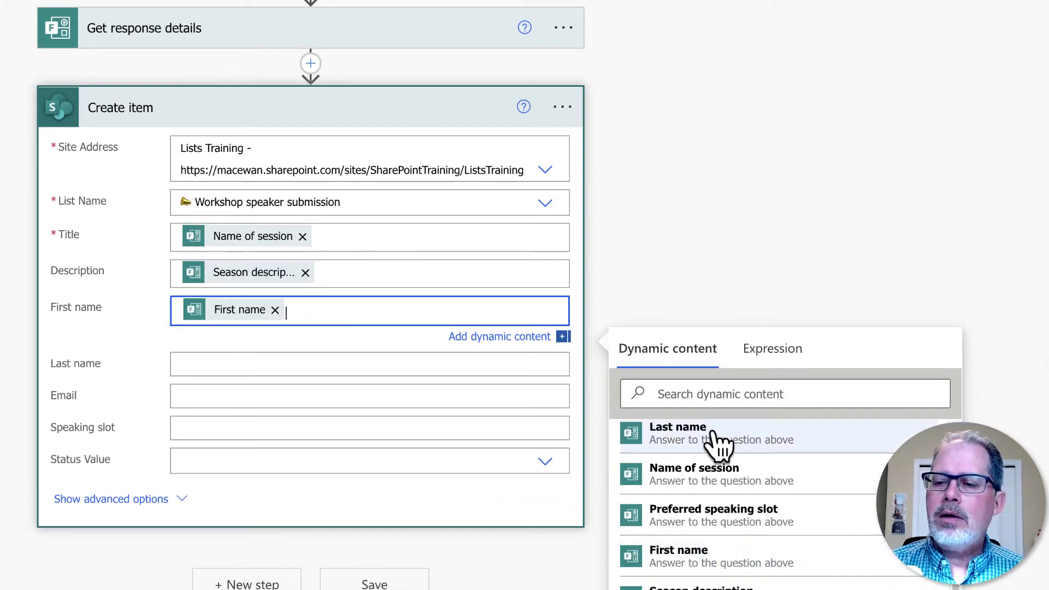
# - Map Last name and Email to their answers, Speaking slot to Submission time, and save the flow
pyautogui.click(232, 365)
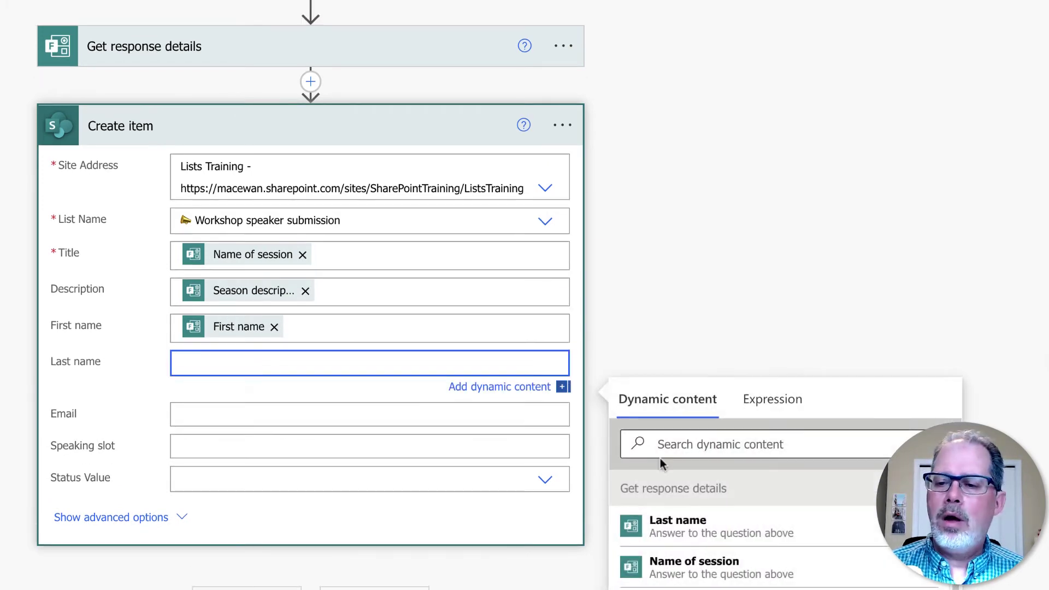
pyautogui.click(702, 527)
pyautogui.click(232, 425)
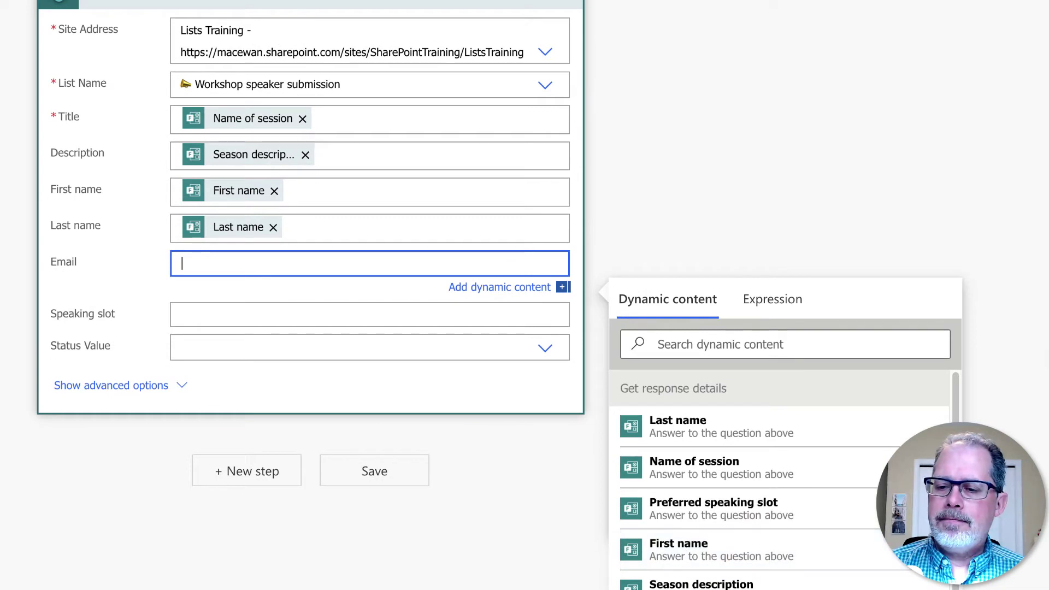
pyautogui.click(787, 589)
pyautogui.click(231, 322)
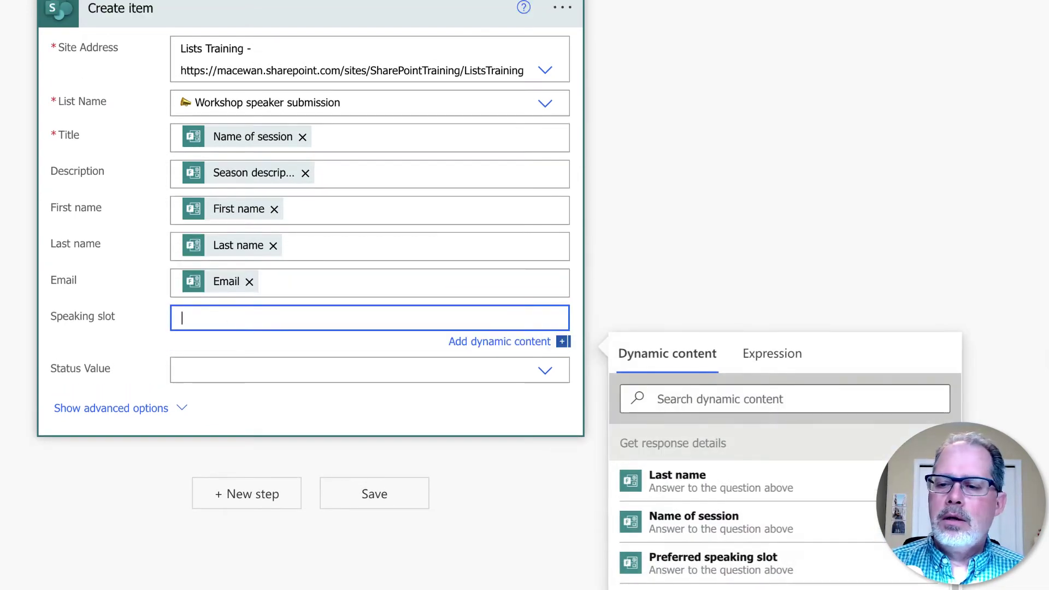
pyautogui.scroll(-2, 896, 551)
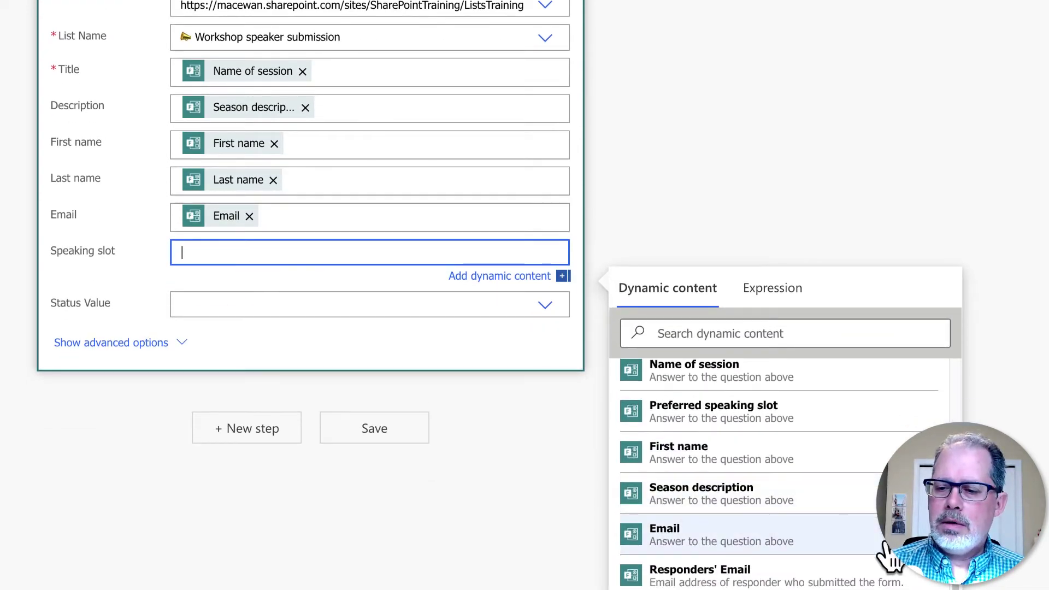
pyautogui.click(880, 589)
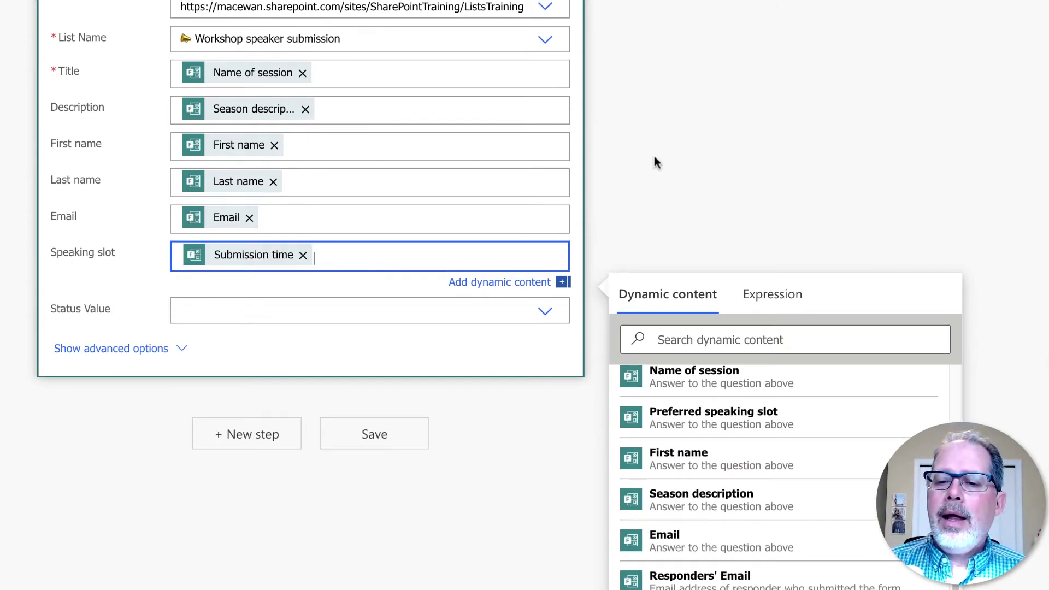
pyautogui.click(387, 445)
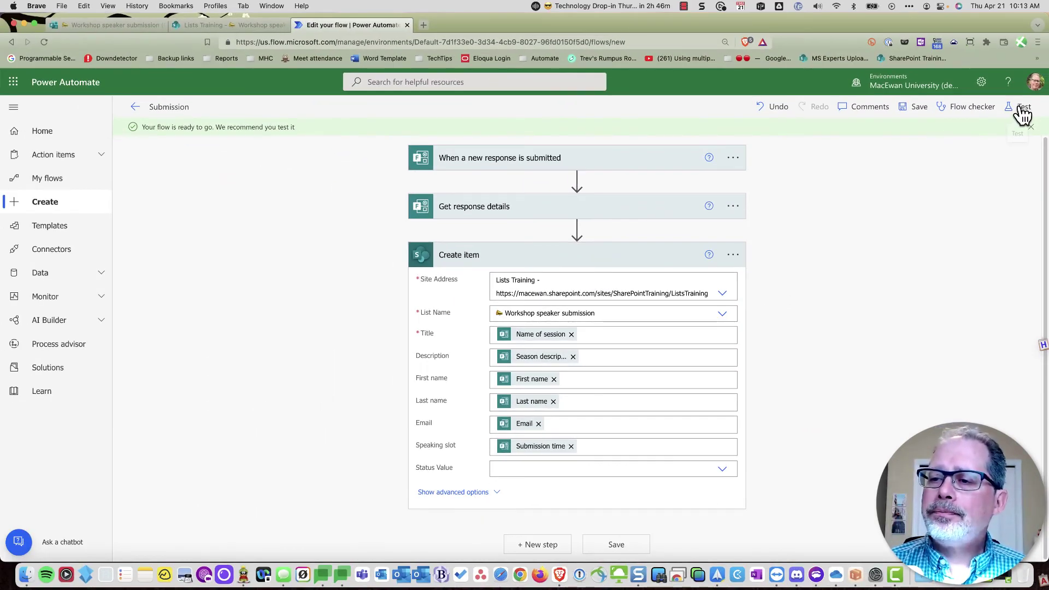
# - Start a manual test run and switch to the speaker submission form to answer it
pyautogui.click(1023, 112)
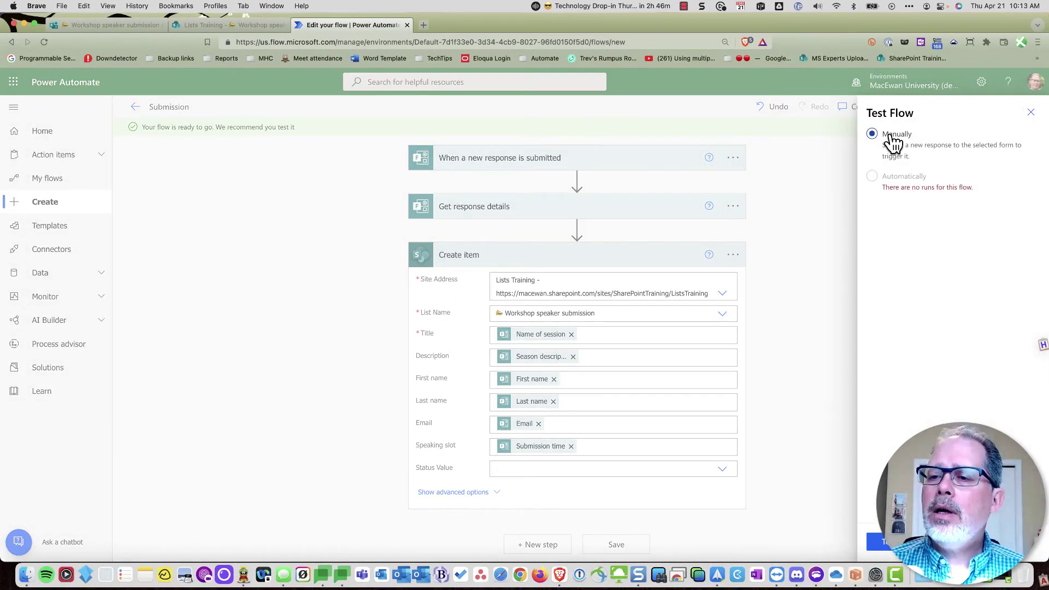
pyautogui.click(888, 547)
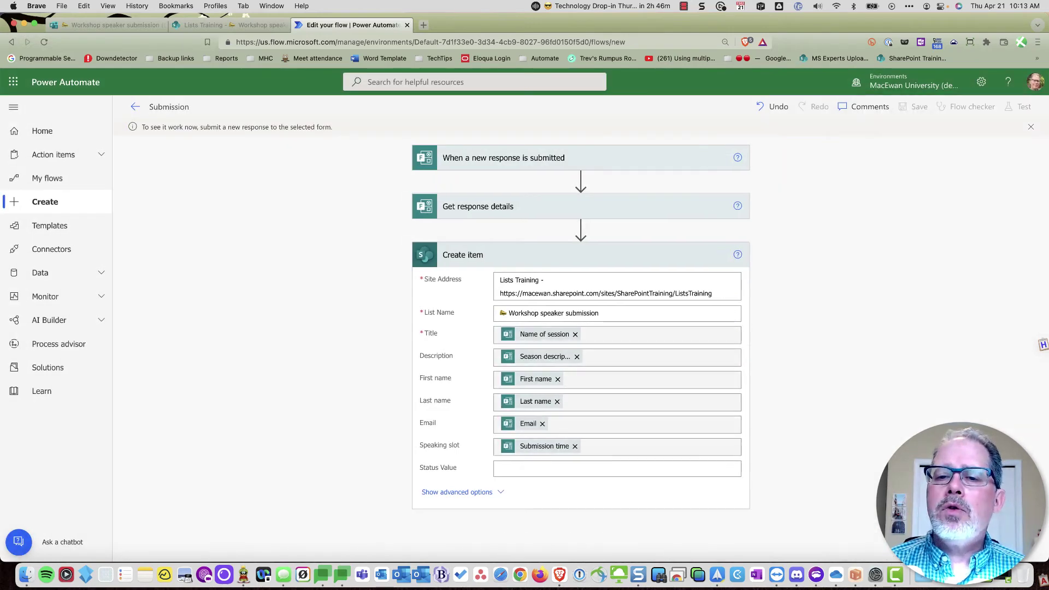
pyautogui.click(121, 29)
pyautogui.click(399, 233)
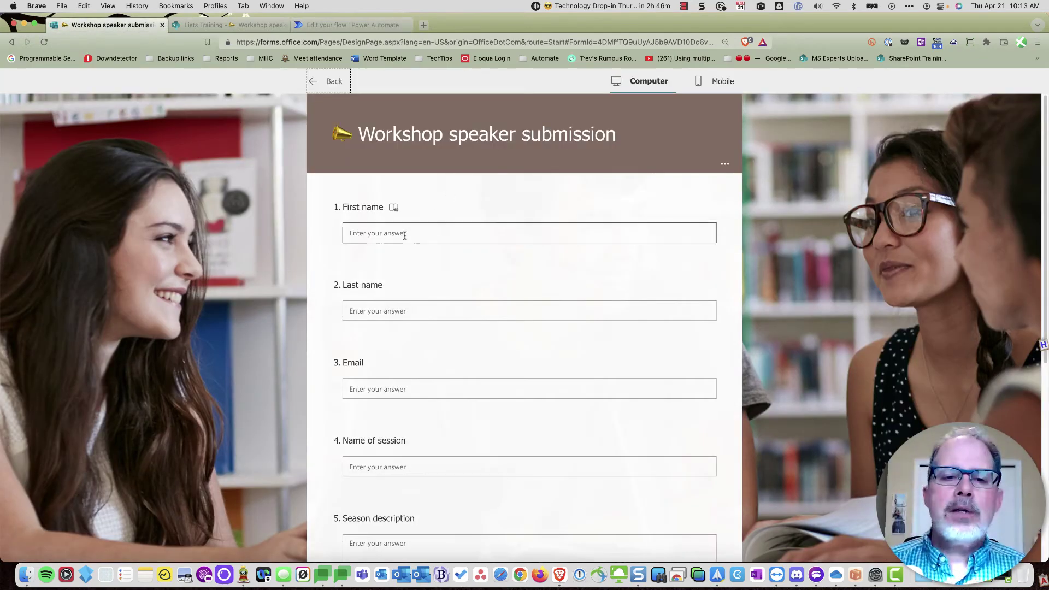
# - Submit a response with the speaker's name and email, session 'Big name', description 'tvi', Afternoon slot
pyautogui.press('Tab')
pyautogui.press('Tab')
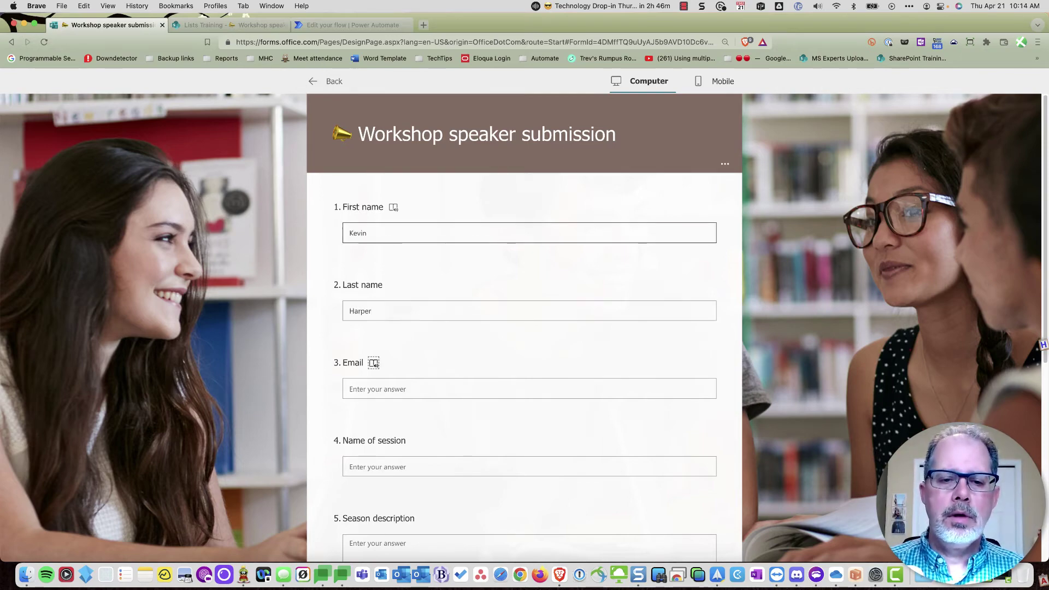
pyautogui.press('Tab')
pyautogui.write('Big name')
pyautogui.press('Tab')
pyautogui.write('tvi')
pyautogui.scroll(-7, 414, 215)
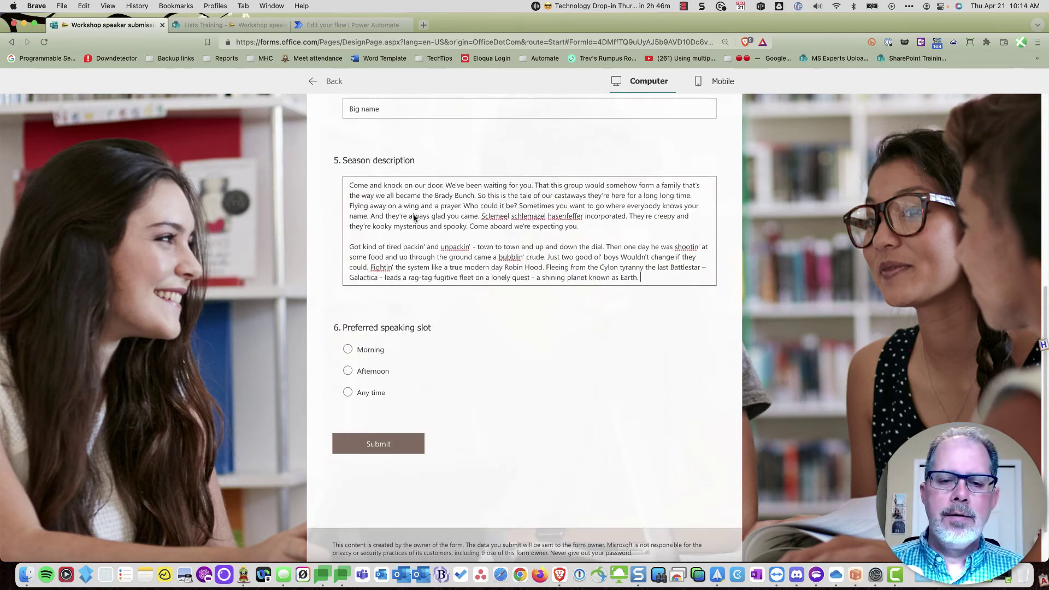
pyautogui.click(348, 369)
pyautogui.click(390, 450)
pyautogui.click(335, 25)
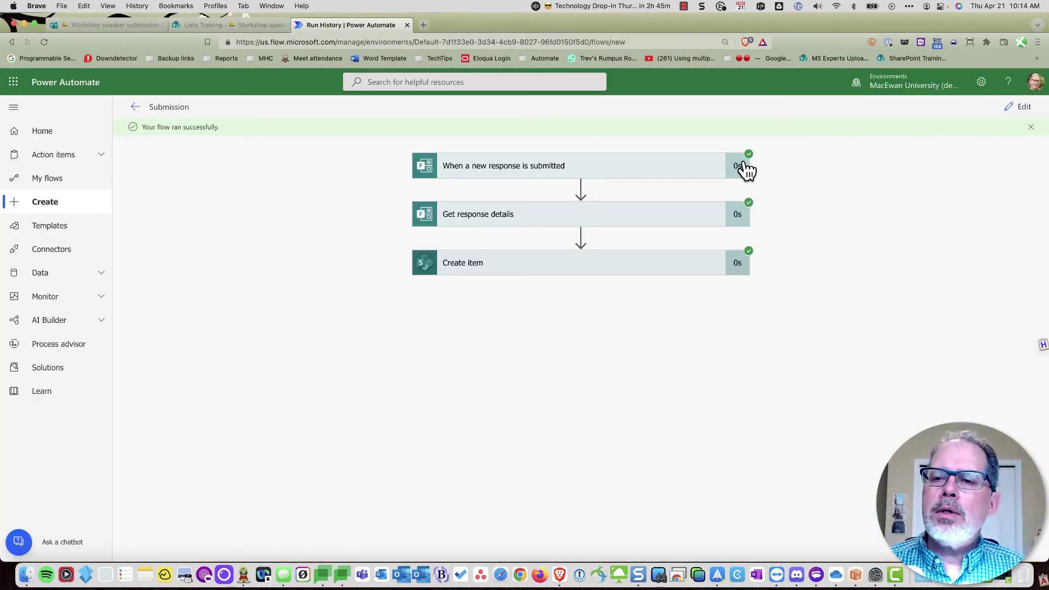
# - Review the Create item step's inputs in run history, then view the Workshop speaker submission list in SharePoint
pyautogui.click(712, 268)
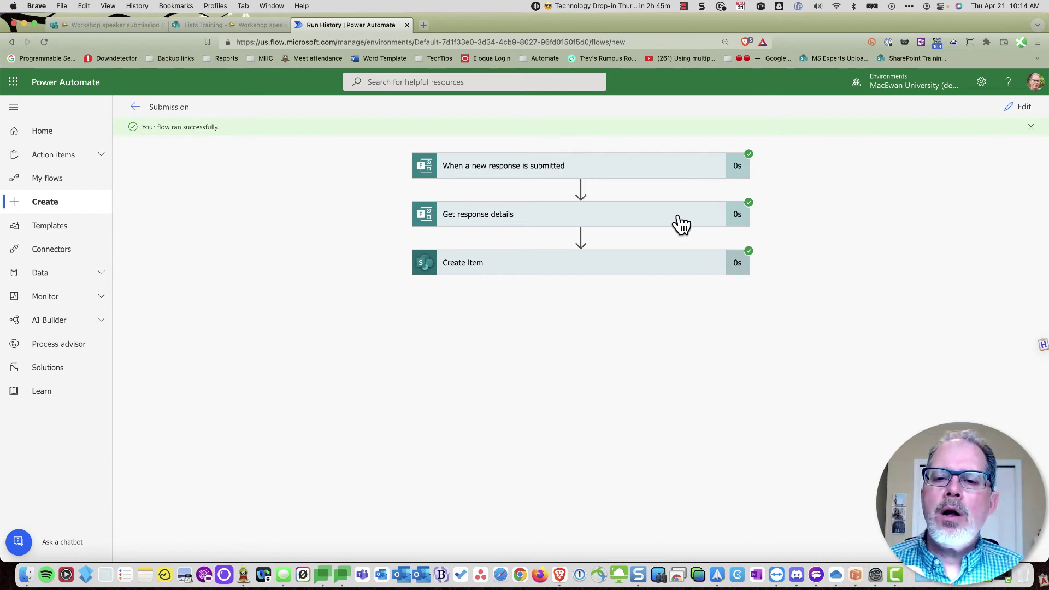
pyautogui.click(660, 269)
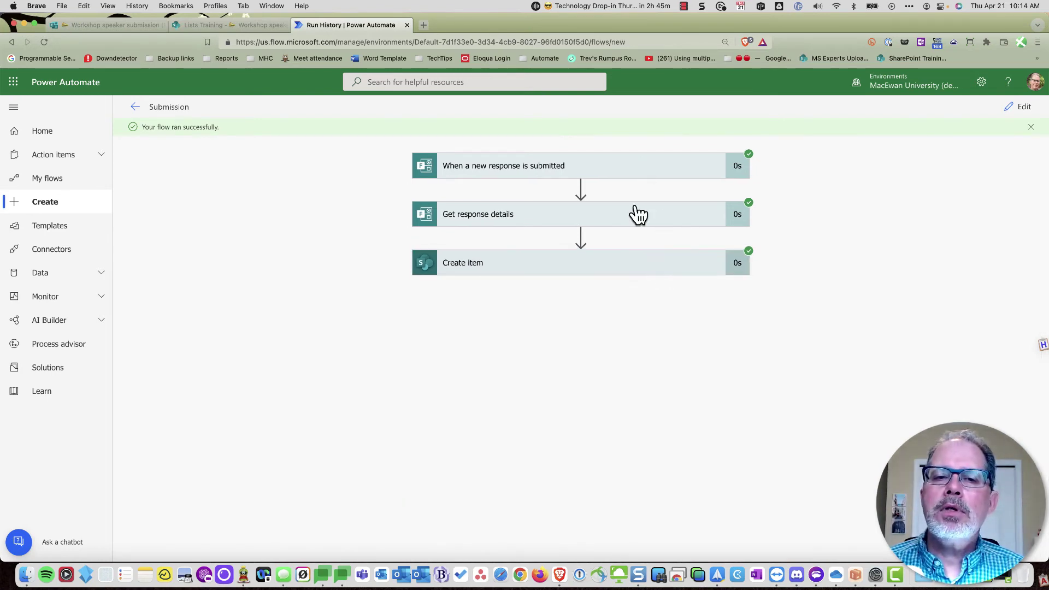
pyautogui.click(232, 25)
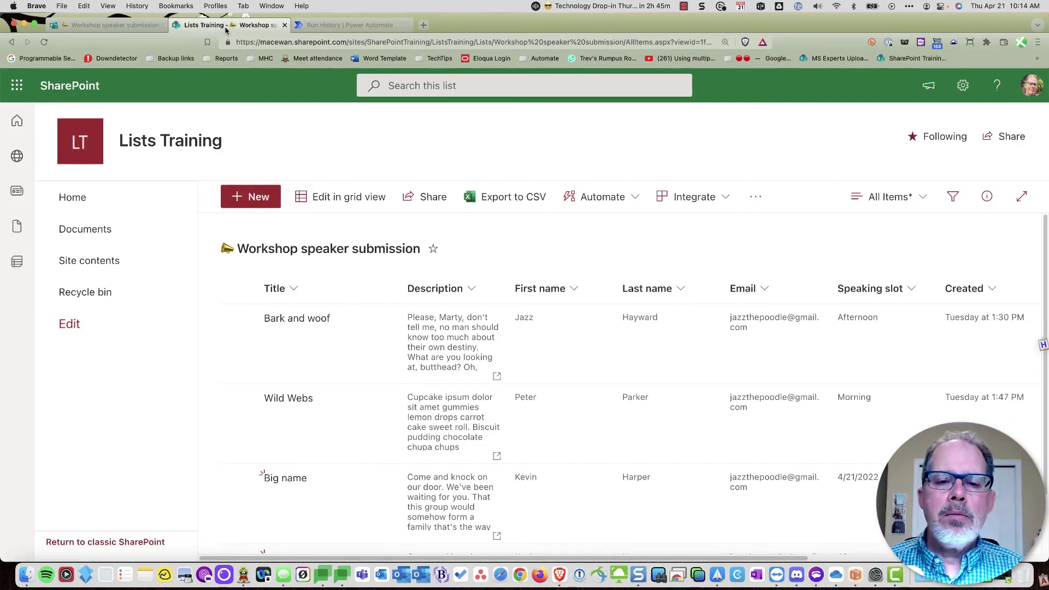
pyautogui.scroll(-2, 343, 353)
pyautogui.scroll(-1, 344, 354)
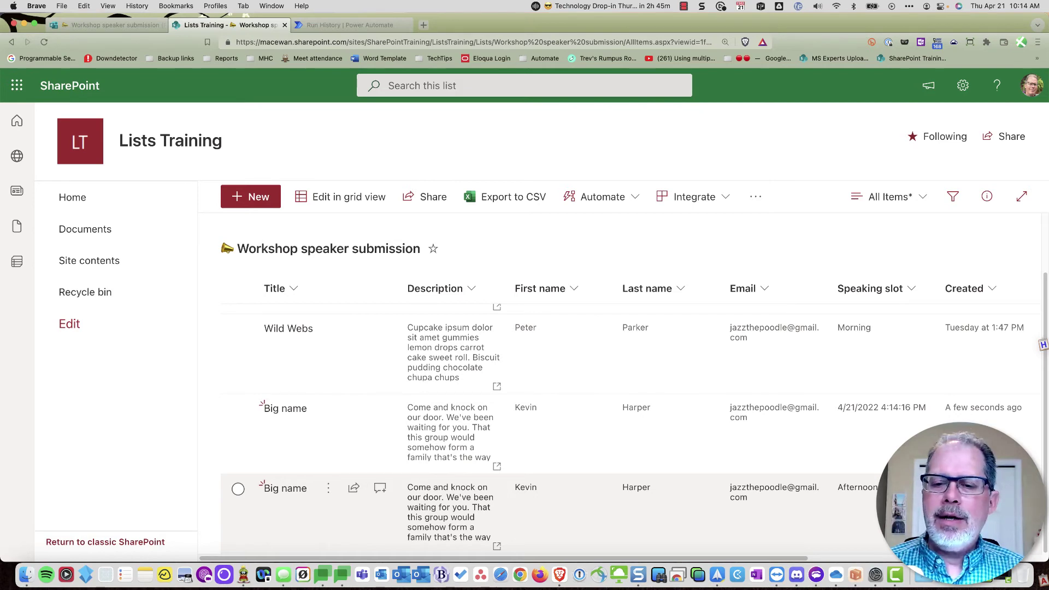
# - Go back from the SharePoint list to the Power Automate flow tab
pyautogui.click(356, 25)
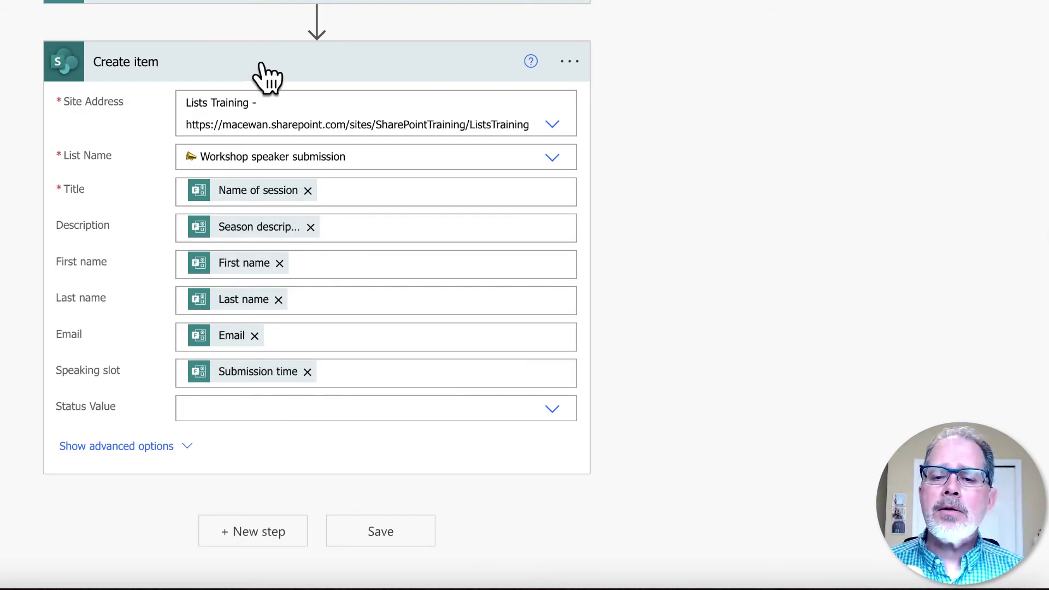
# - Add an Office 365 Outlook Send an email (V2) step after Create item
pyautogui.click(258, 533)
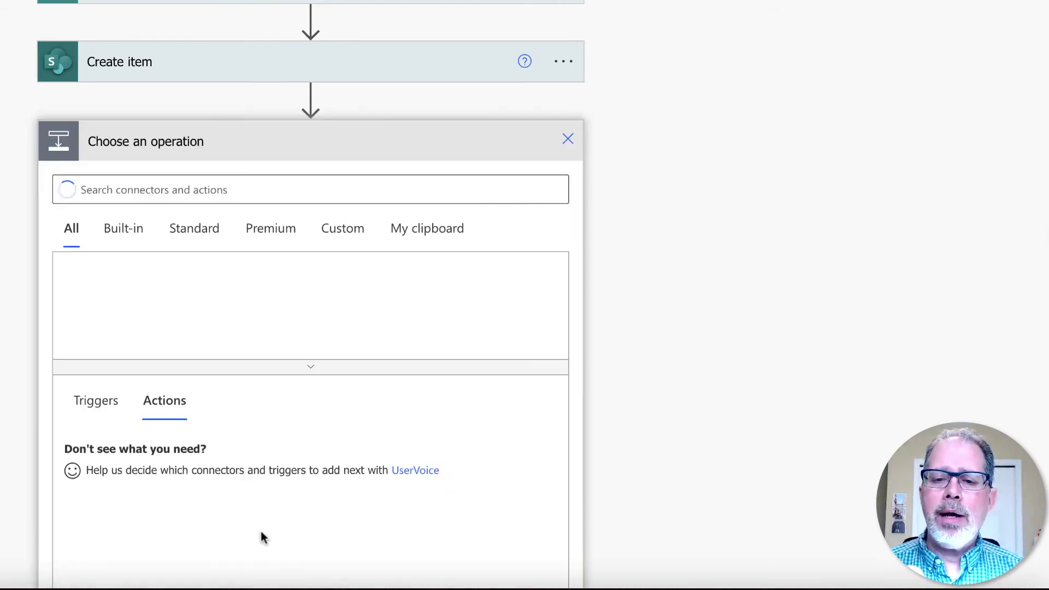
pyautogui.click(115, 189)
pyautogui.write('outloo')
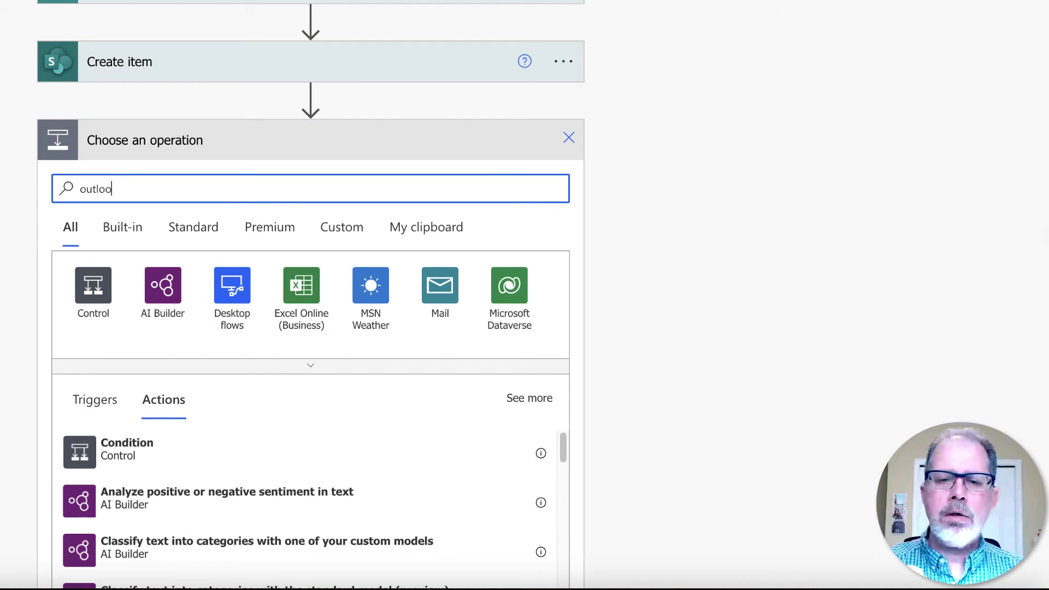
pyautogui.write('k')
pyautogui.click(83, 290)
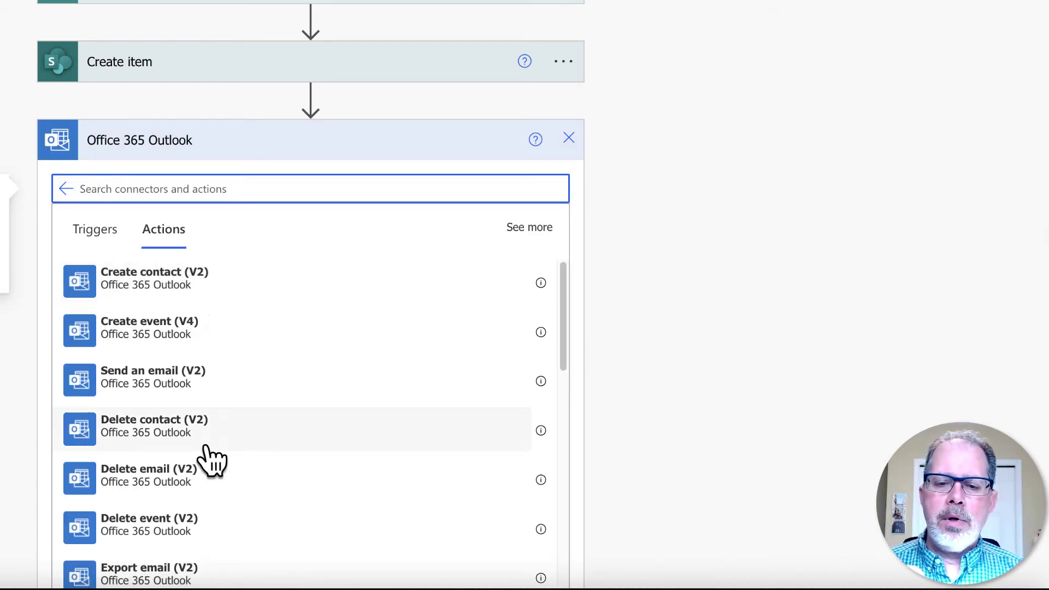
pyautogui.click(147, 383)
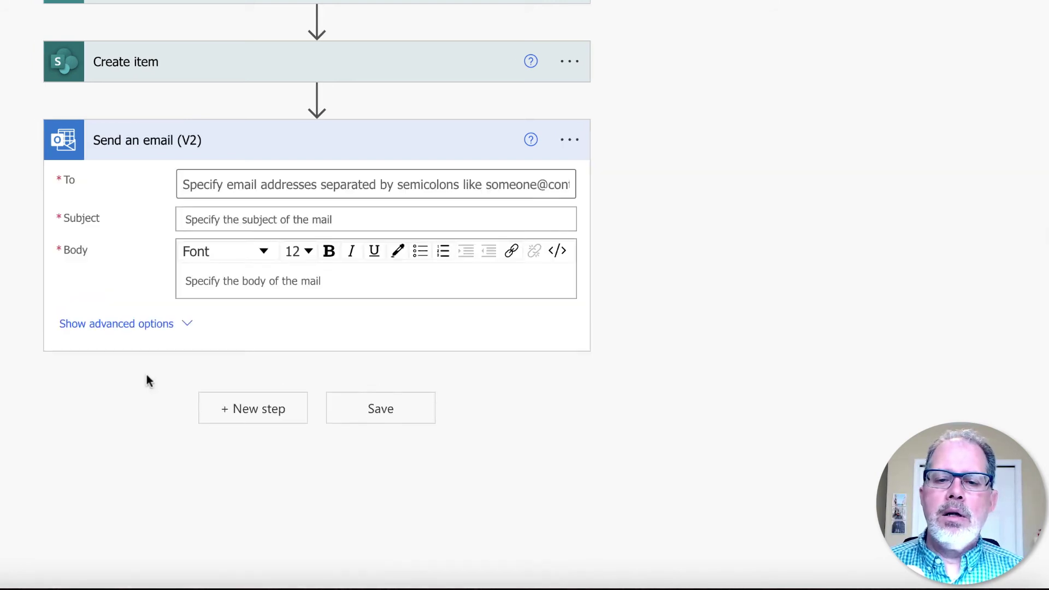
# - Address the email to the form's Email answer with the subject 'Congrats'
pyautogui.click(229, 183)
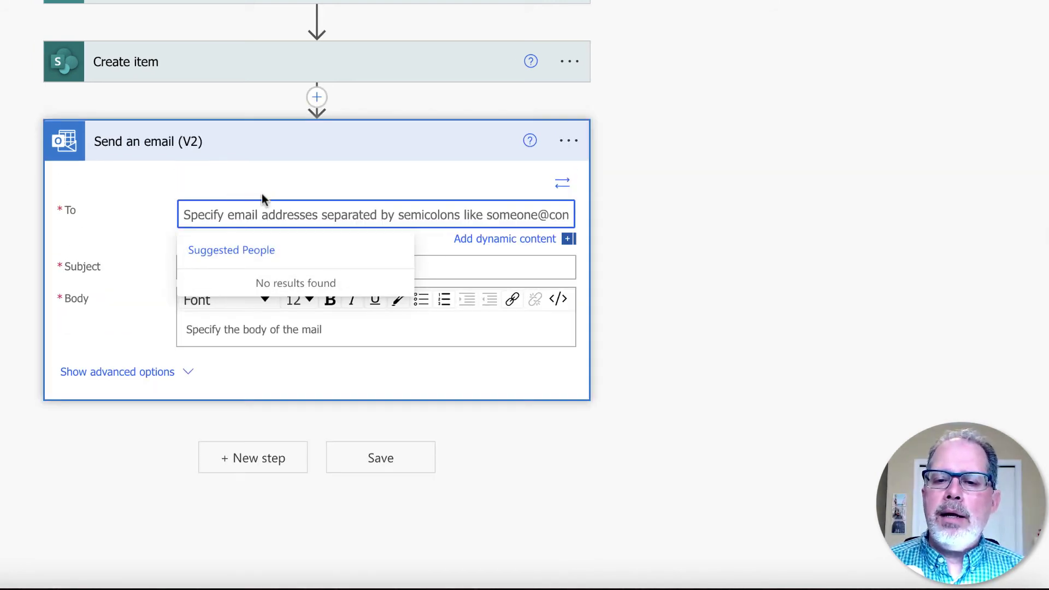
pyautogui.click(505, 240)
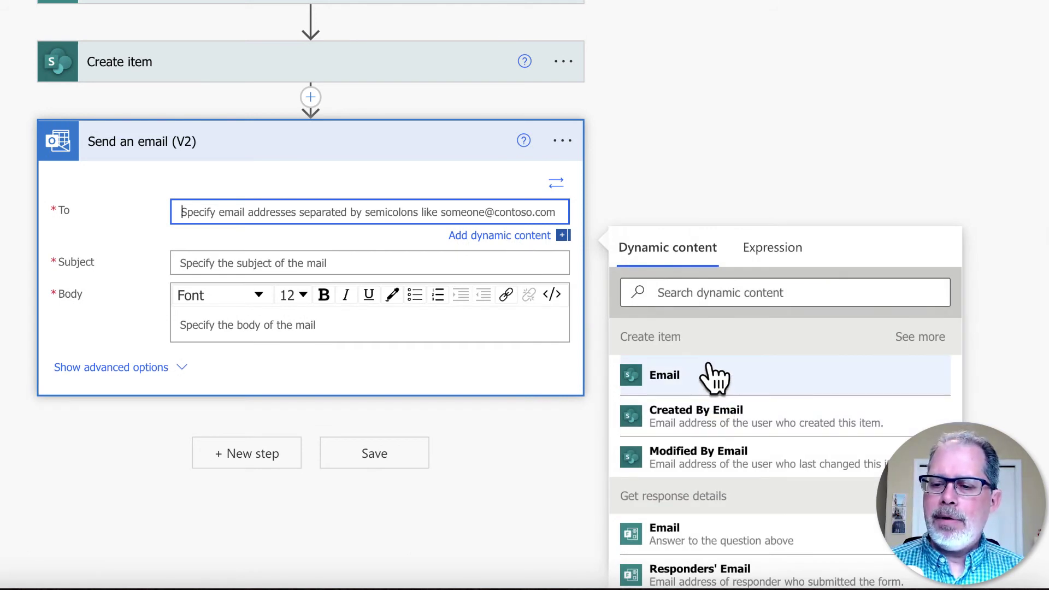
pyautogui.scroll(-2, 770, 459)
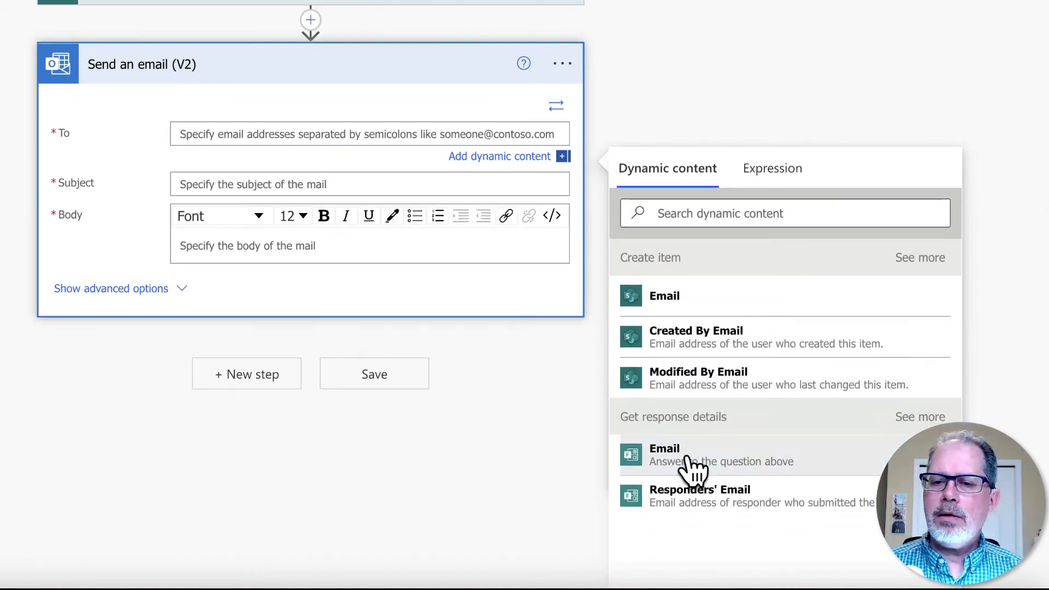
pyautogui.click(692, 467)
pyautogui.click(260, 190)
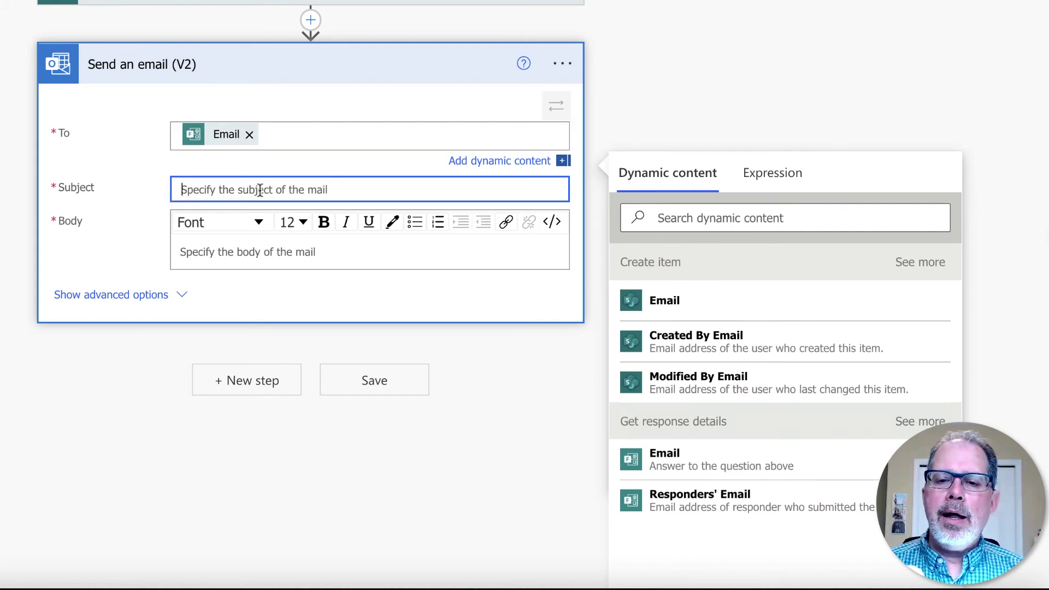
pyautogui.write('Congrats')
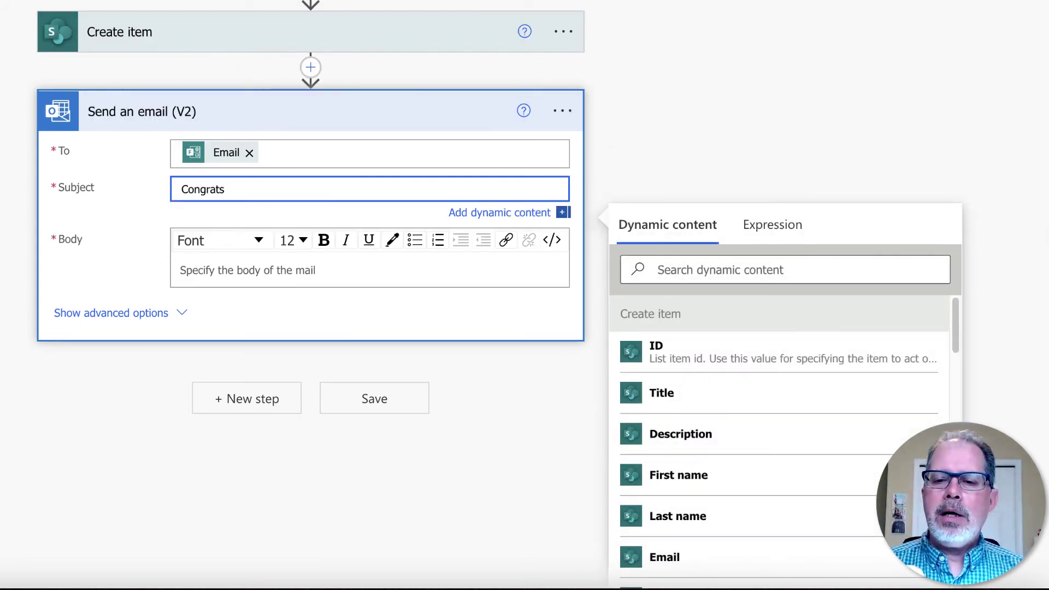
pyautogui.click(258, 264)
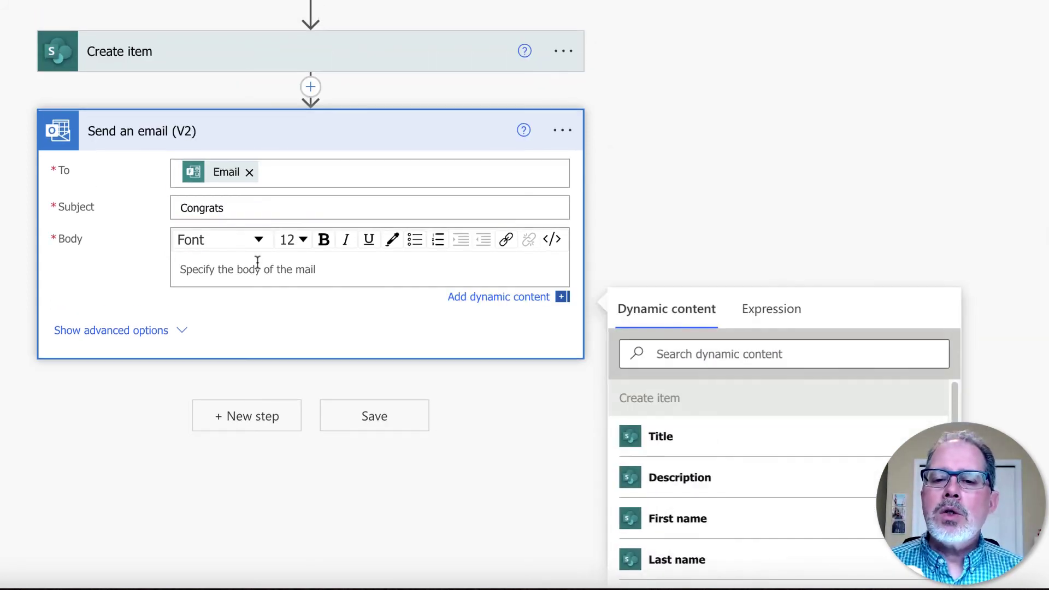
pyautogui.click(240, 416)
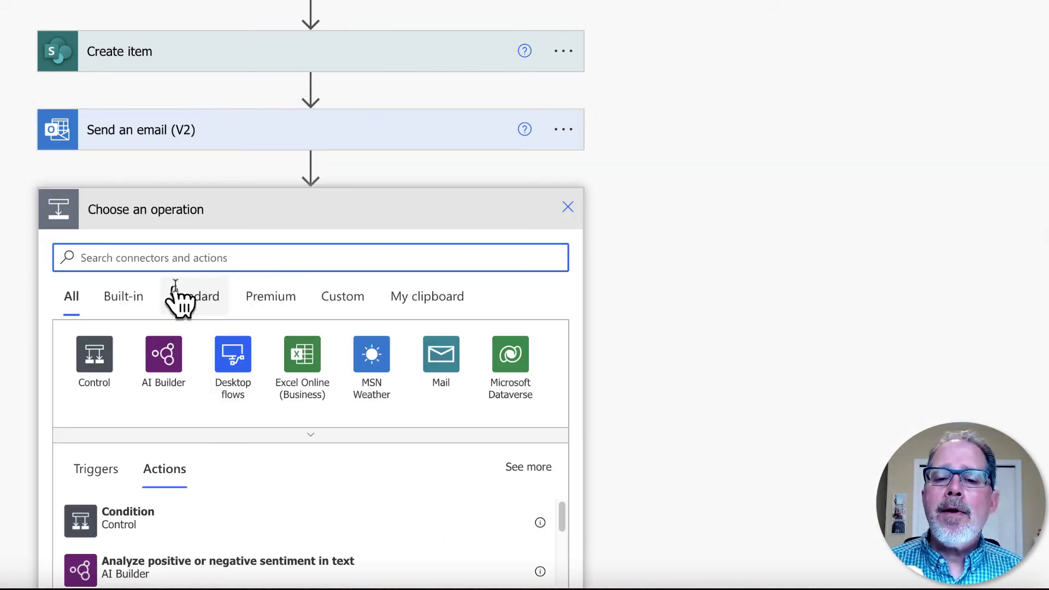
# - Add the Microsoft Teams 'Post message in a chat or channel' action after the email step
pyautogui.write('team')
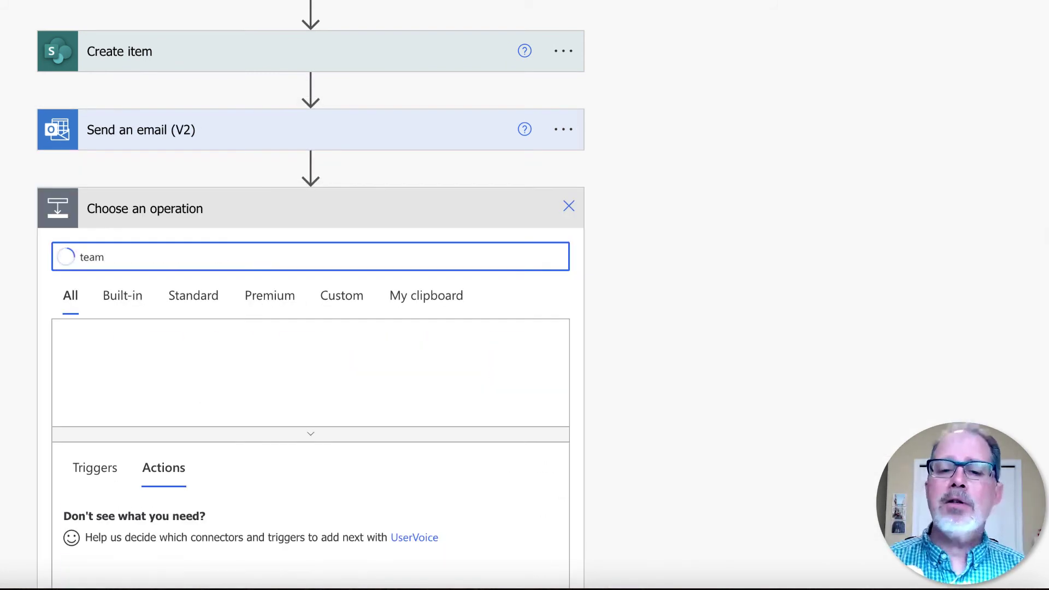
pyautogui.click(93, 360)
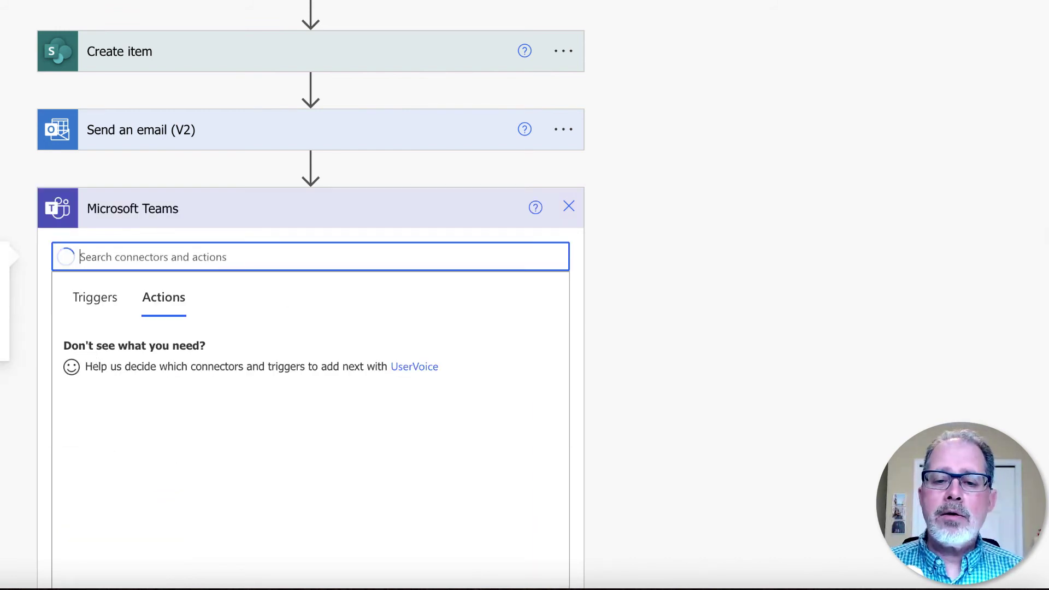
pyautogui.scroll(-2, 407, 356)
pyautogui.scroll(1, 407, 356)
pyautogui.click(146, 257)
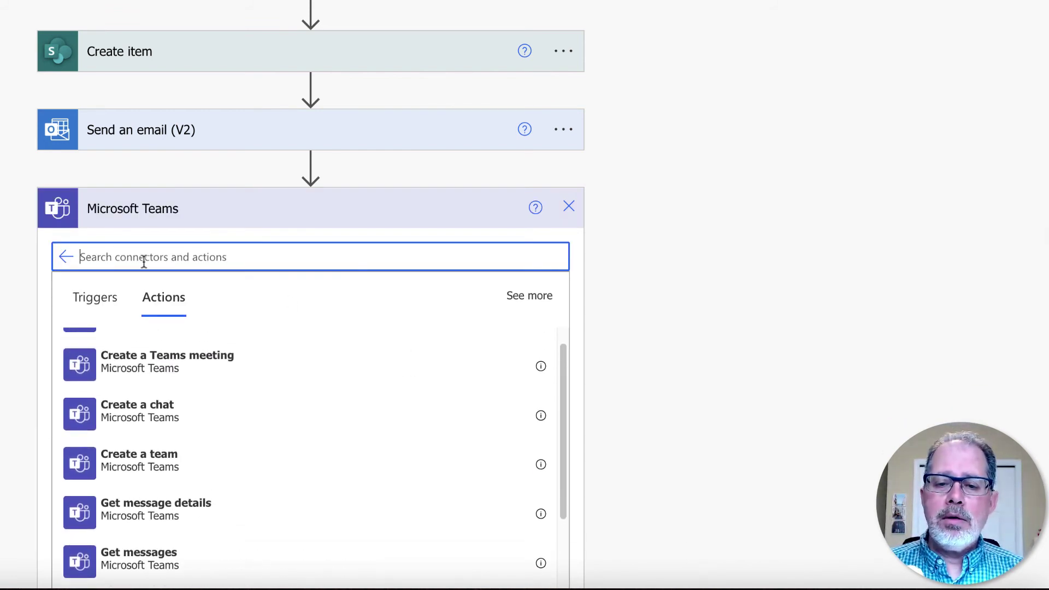
pyautogui.write('post')
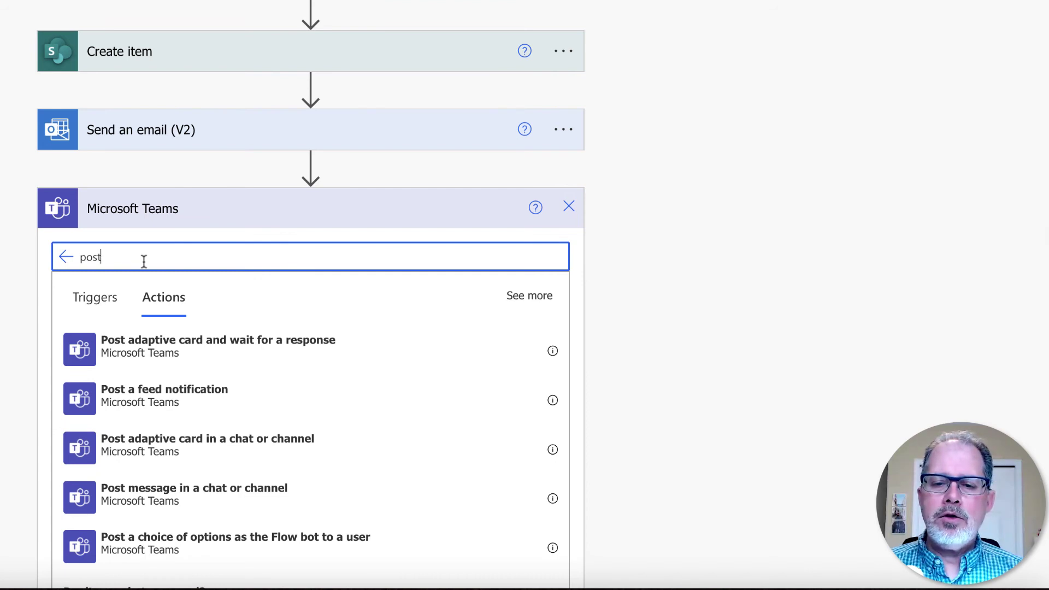
pyautogui.click(190, 492)
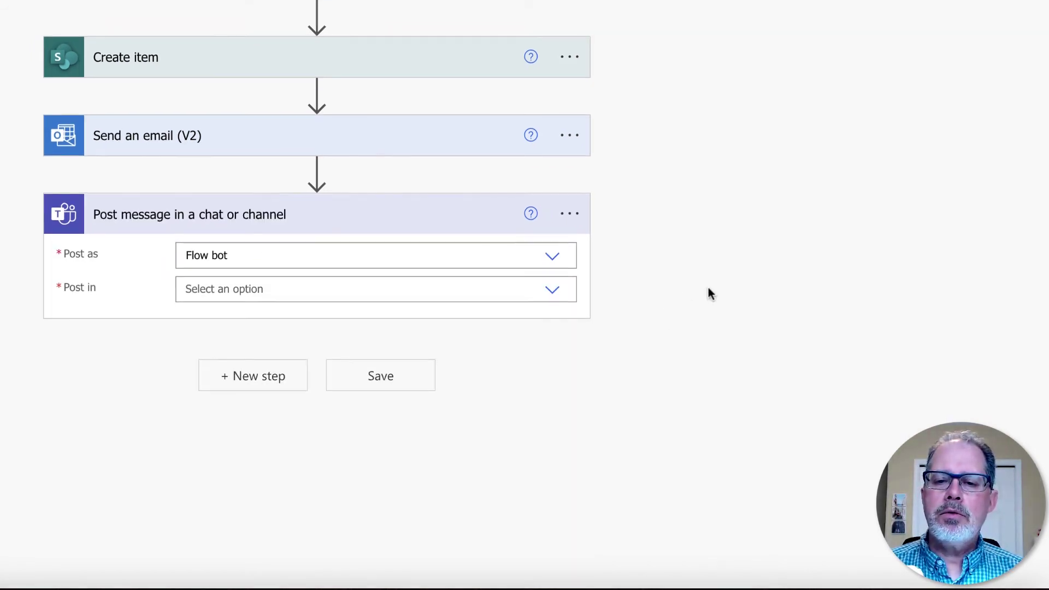
# - Post in Channel, choosing team MS Teams Training Playground - New and channel Lists Training
pyautogui.click(552, 296)
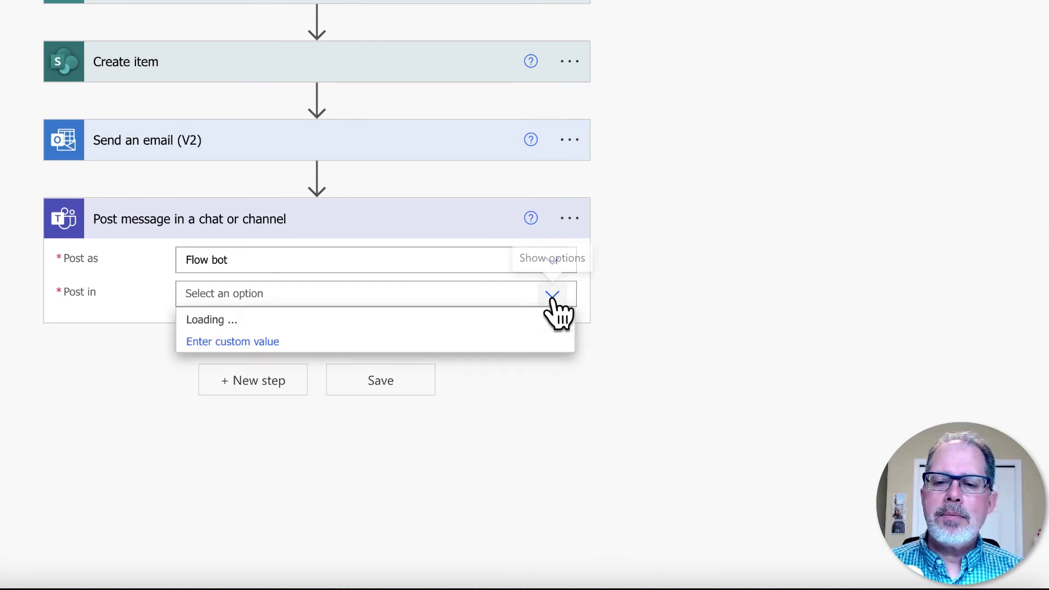
pyautogui.click(216, 321)
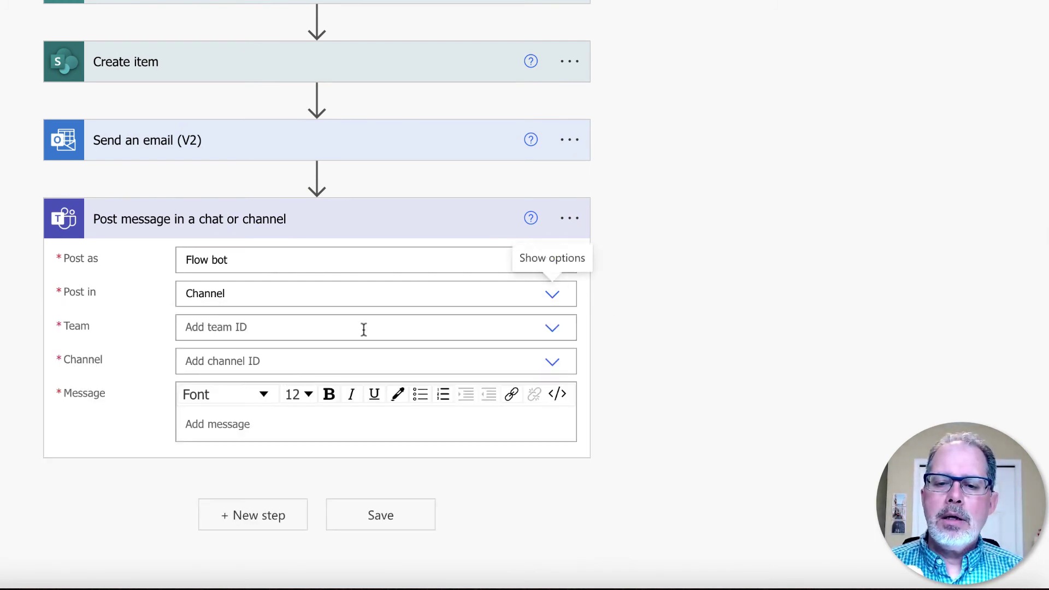
pyautogui.click(556, 331)
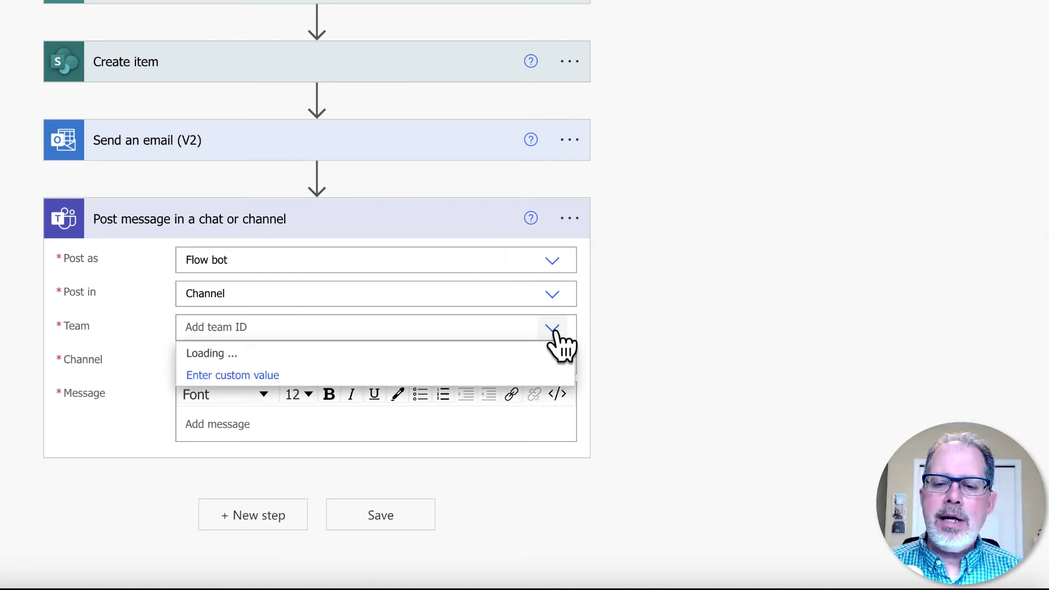
pyautogui.scroll(-3, 473, 415)
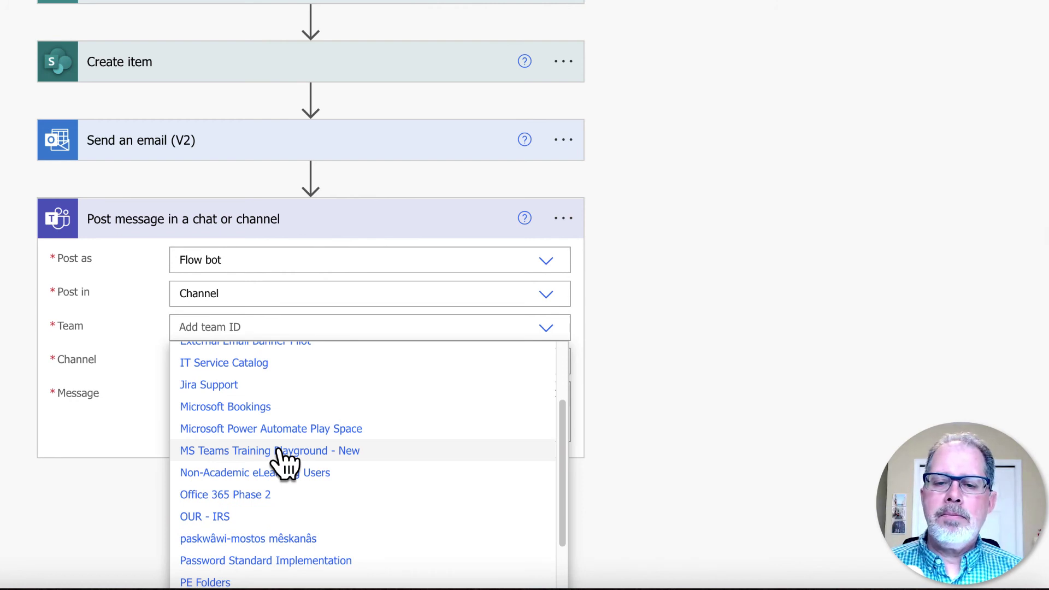
pyautogui.click(280, 450)
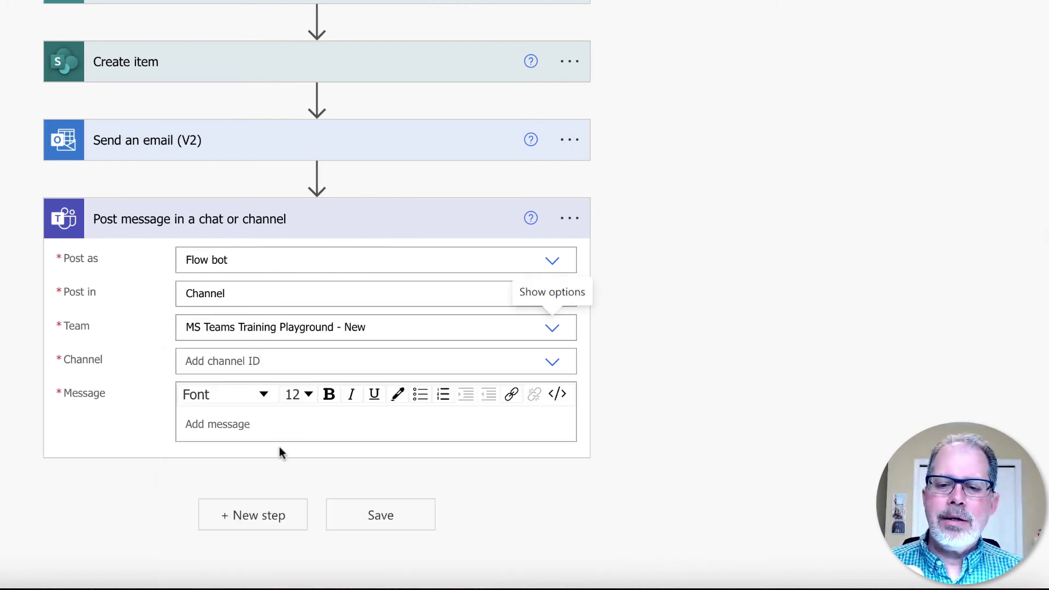
pyautogui.click(552, 364)
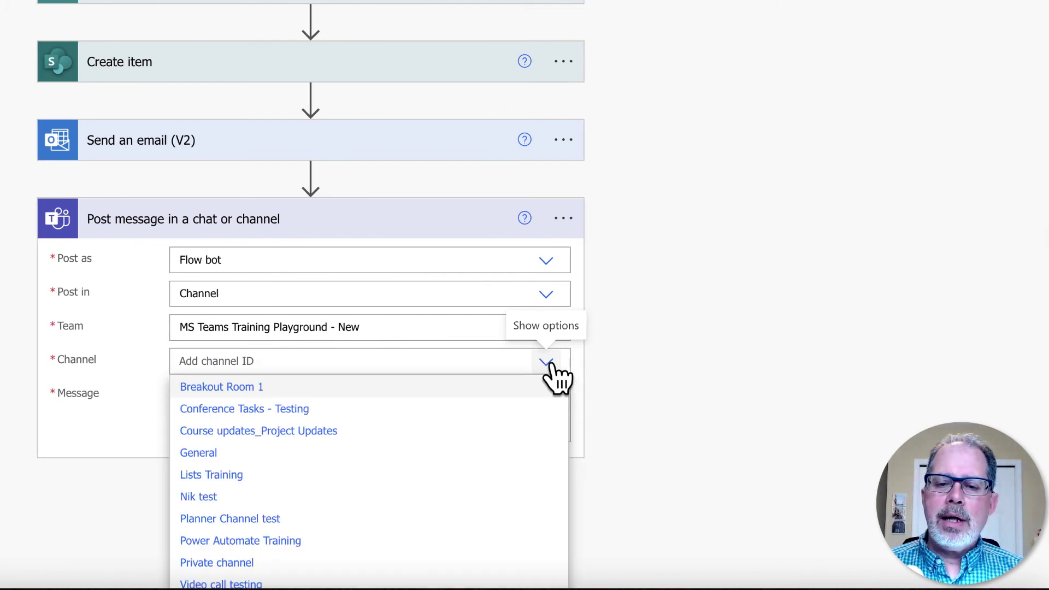
pyautogui.scroll(-1, 437, 470)
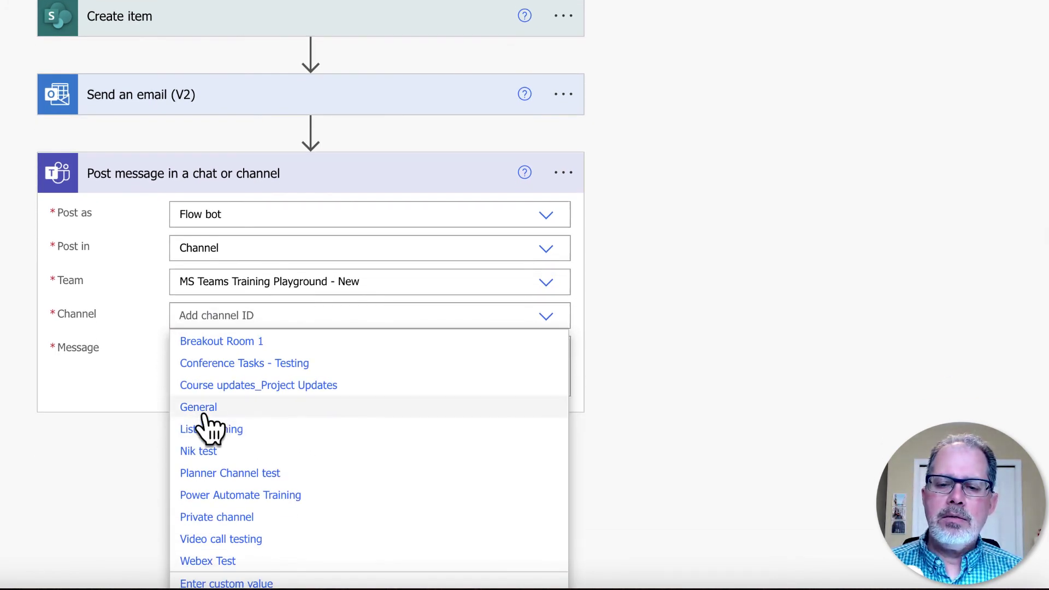
pyautogui.click(208, 433)
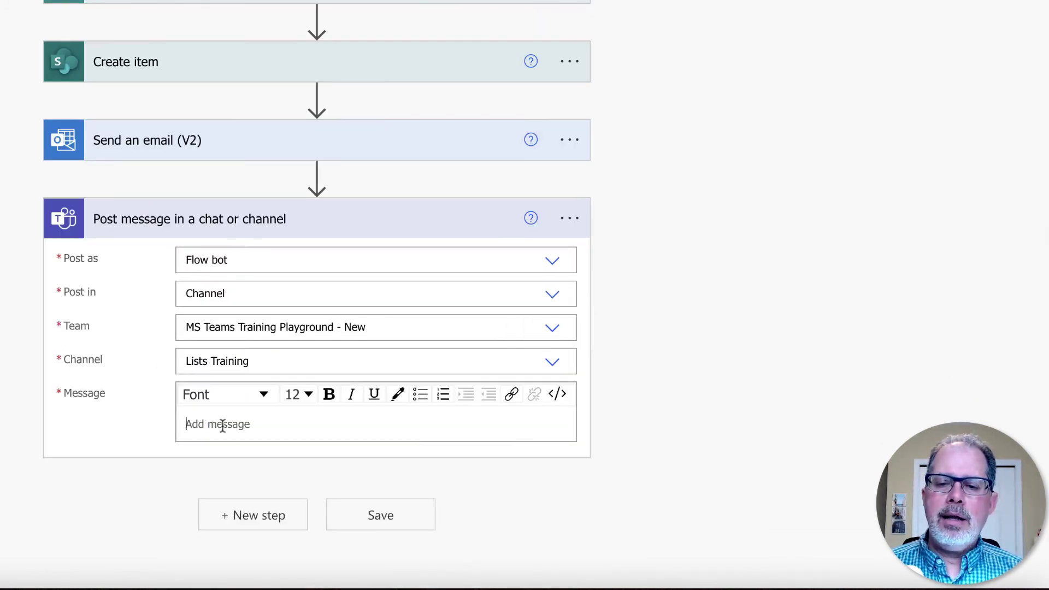
# - Write 'New update' as the Teams message and append the SharePoint item's Link to item
pyautogui.click(221, 425)
pyautogui.write('New update')
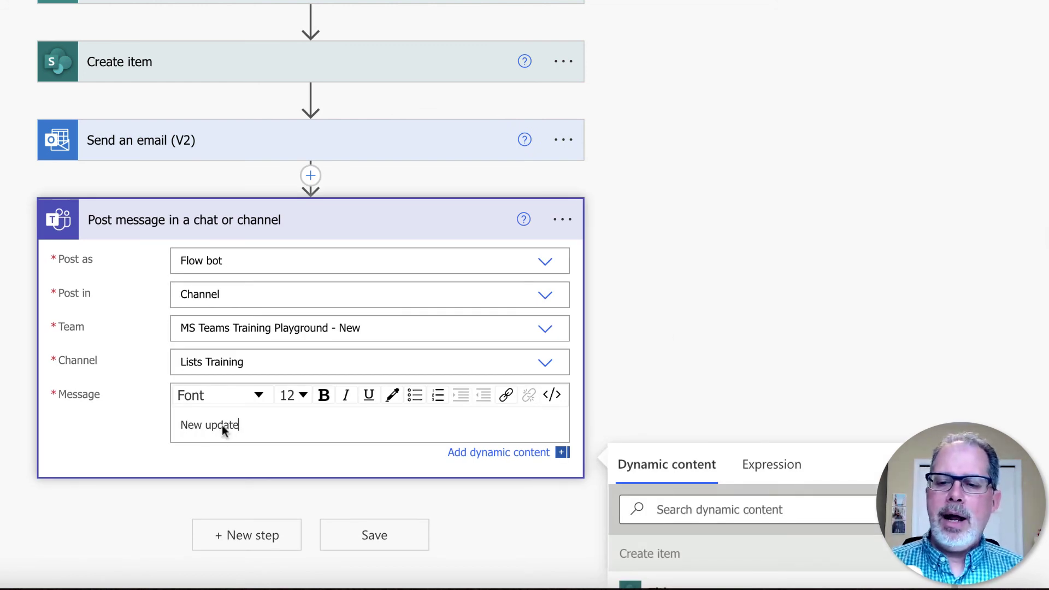
pyautogui.scroll(-5, 856, 229)
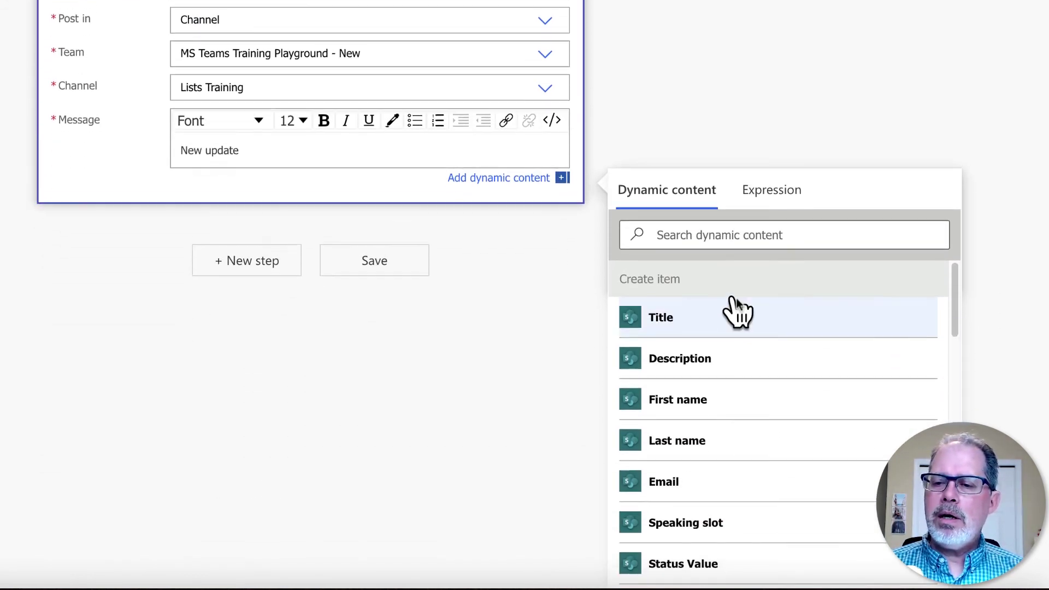
pyautogui.click(712, 236)
pyautogui.write('link')
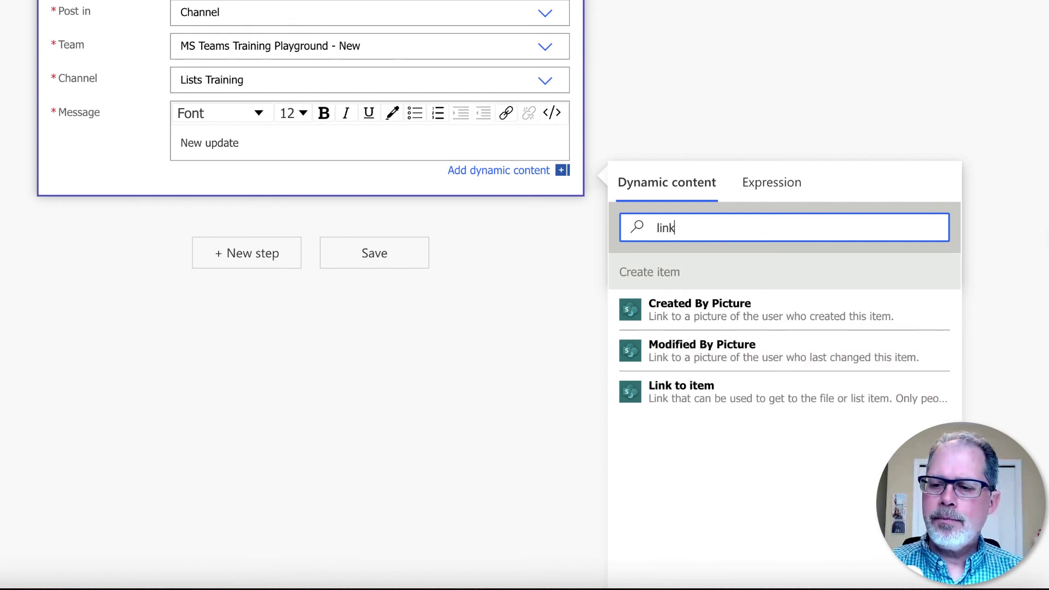
pyautogui.click(702, 395)
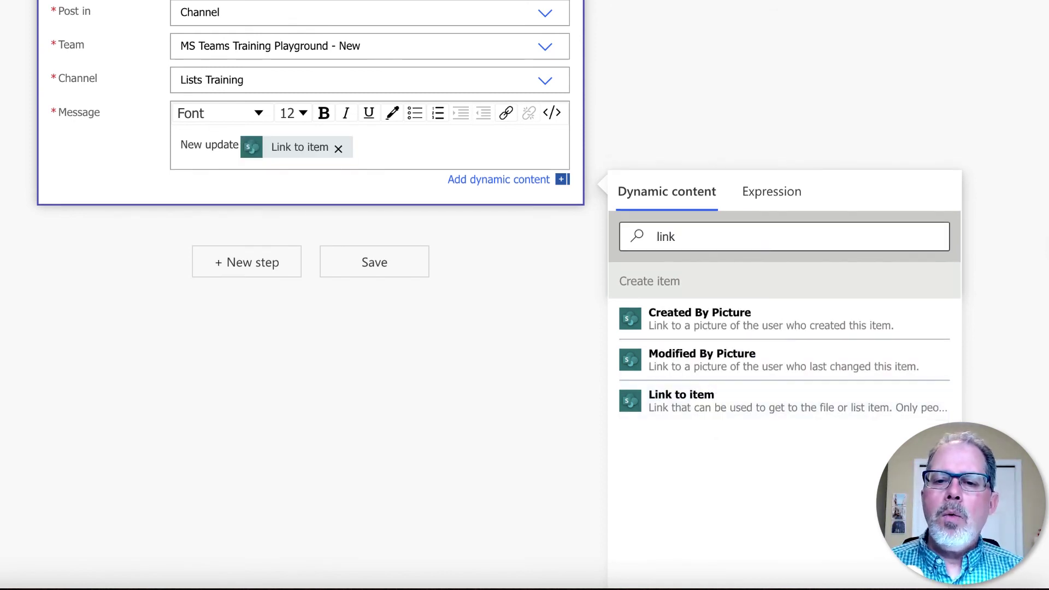
pyautogui.scroll(2, 730, 64)
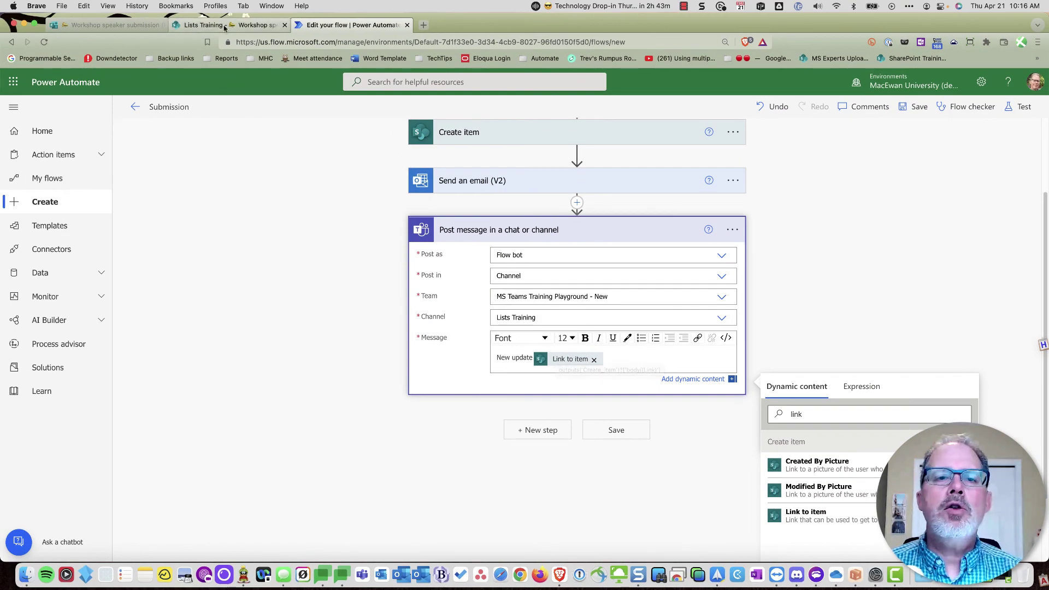
# - Glance at the SharePoint list, then save the five-step Submission flow
pyautogui.click(229, 25)
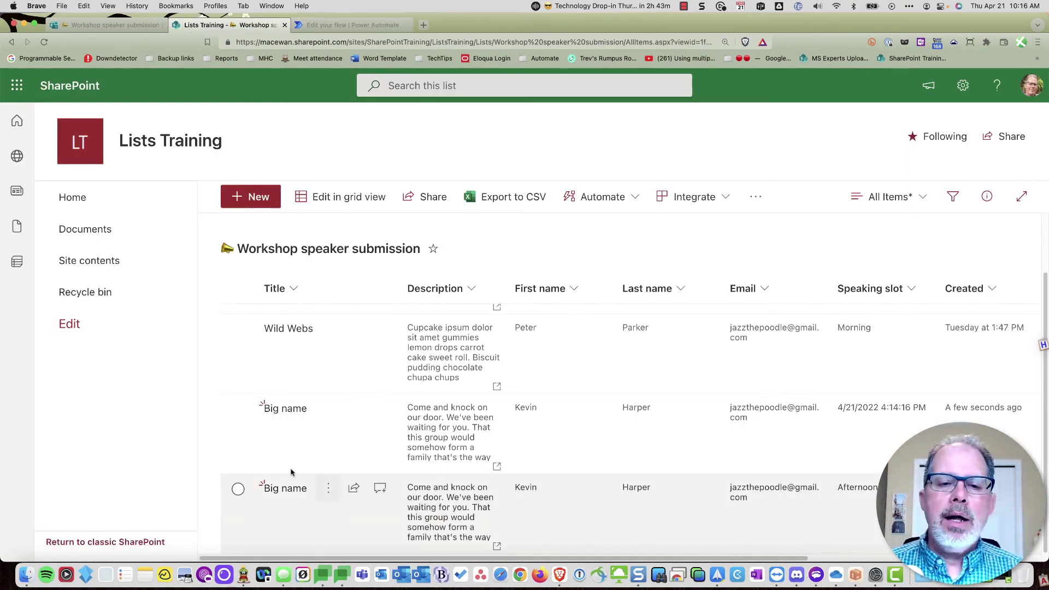
pyautogui.click(333, 25)
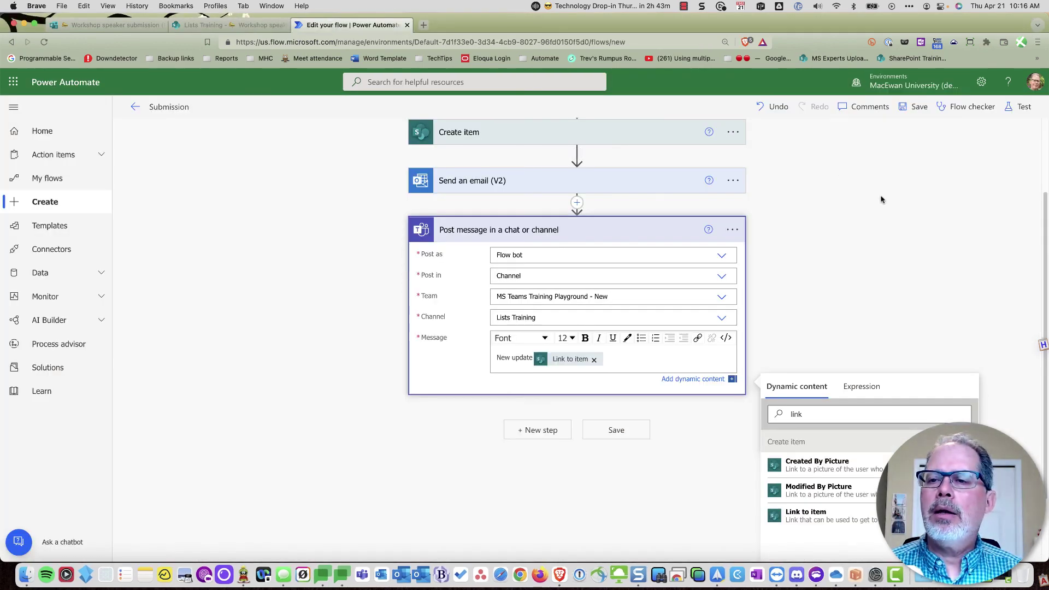
pyautogui.click(881, 200)
pyautogui.click(920, 109)
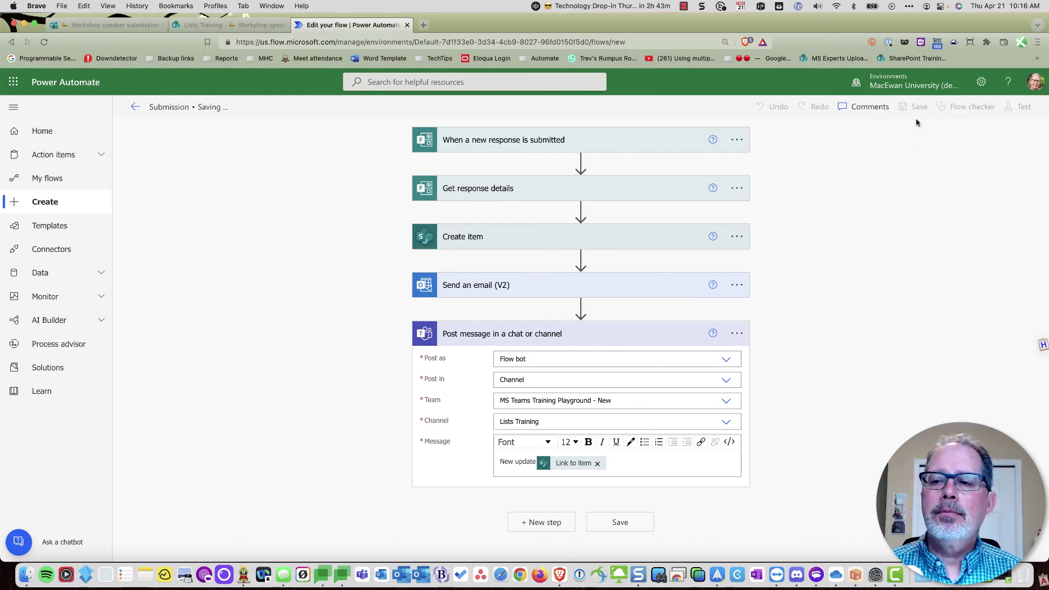